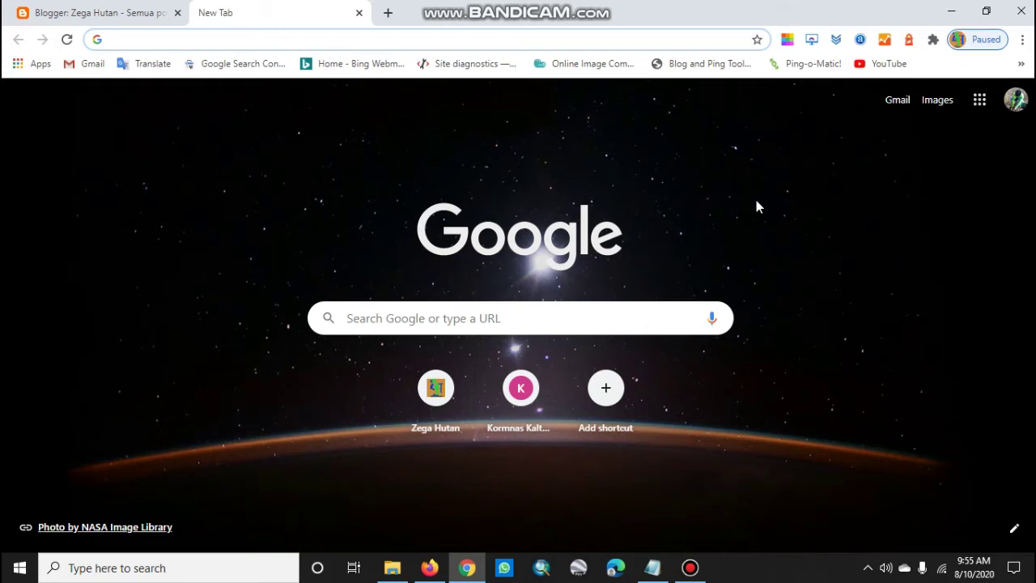
Open Google Drive from the Google apps on the new tab page
{"action": "left_click", "coordinate": [978, 101]}
{"action": "left_click", "coordinate": [978, 102]}
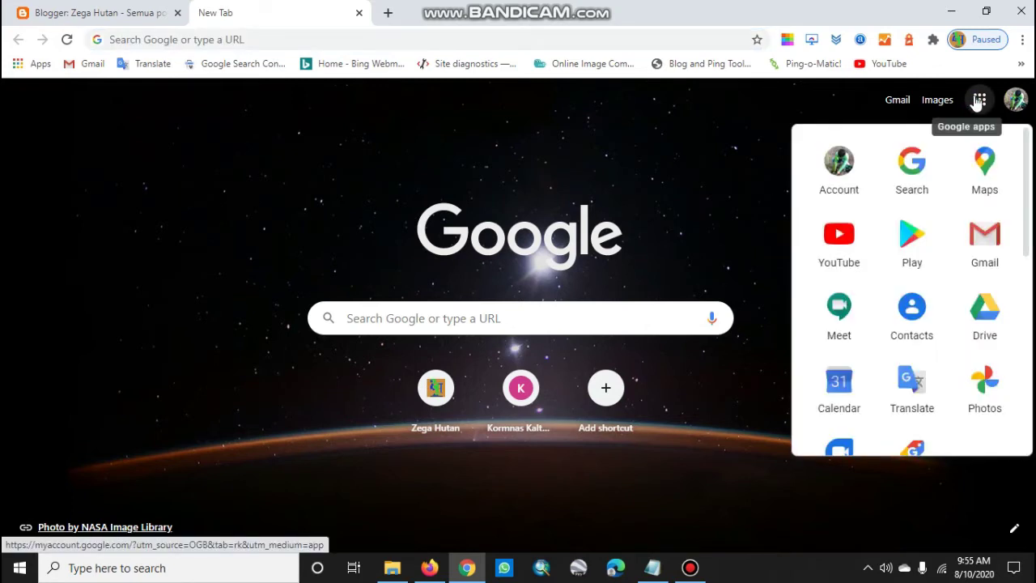
{"action": "left_click", "coordinate": [981, 311]}
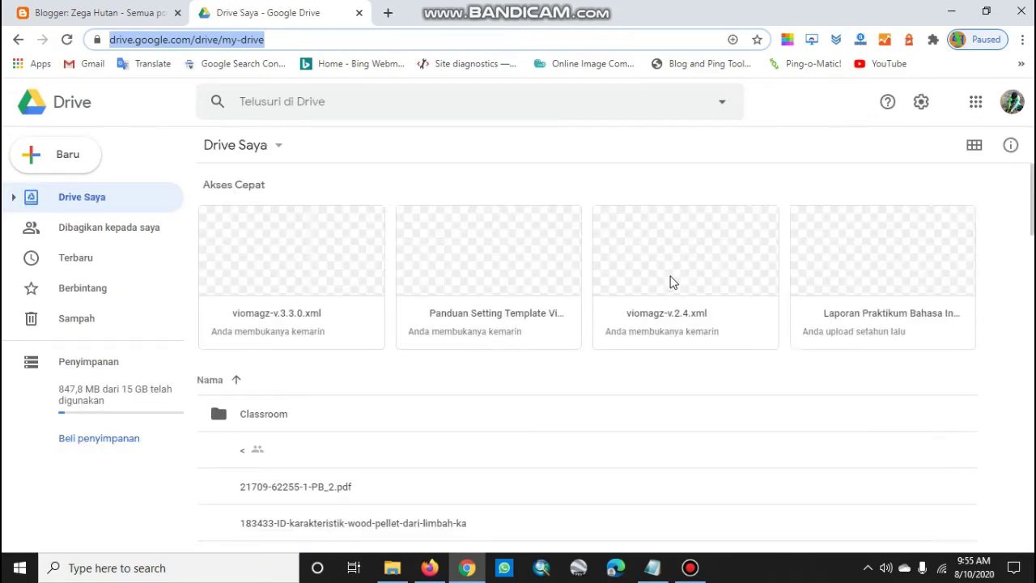
Upload the PDF "Pengertian DAS Menurut Ahli" from the Downloads folder to Drive Saya
{"action": "left_click", "coordinate": [69, 159]}
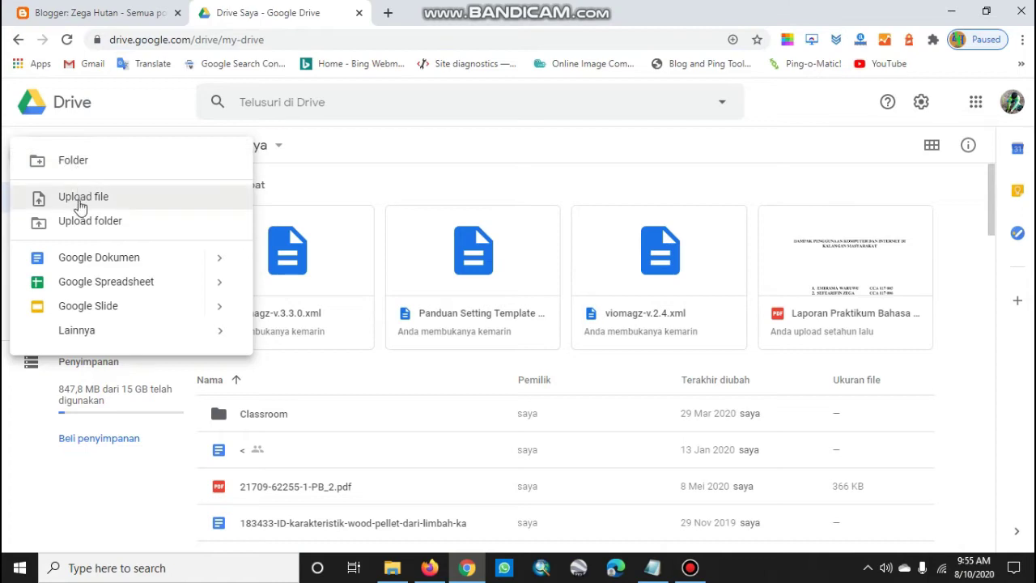
{"action": "left_click", "coordinate": [81, 202]}
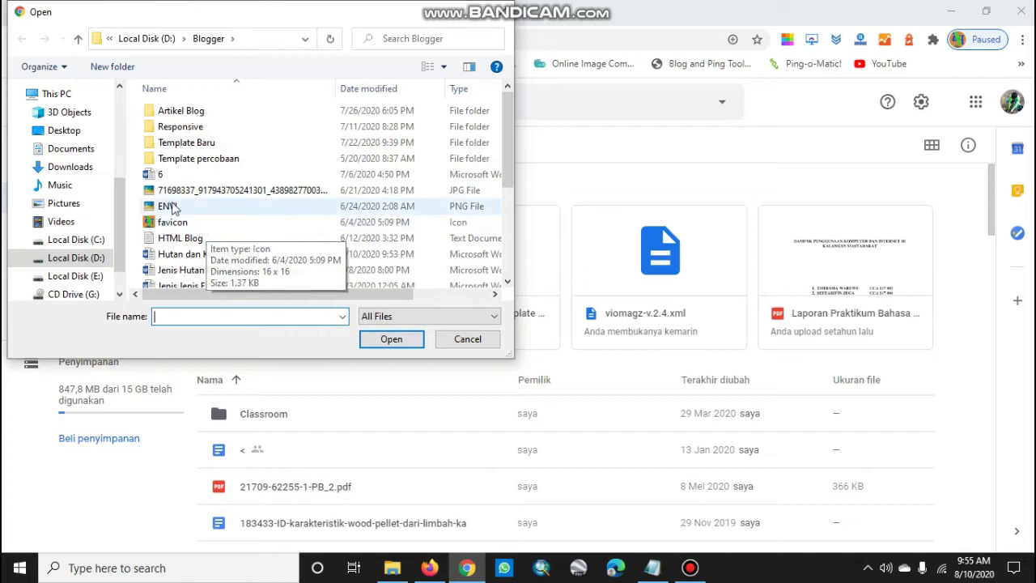
{"action": "left_click", "coordinate": [70, 167]}
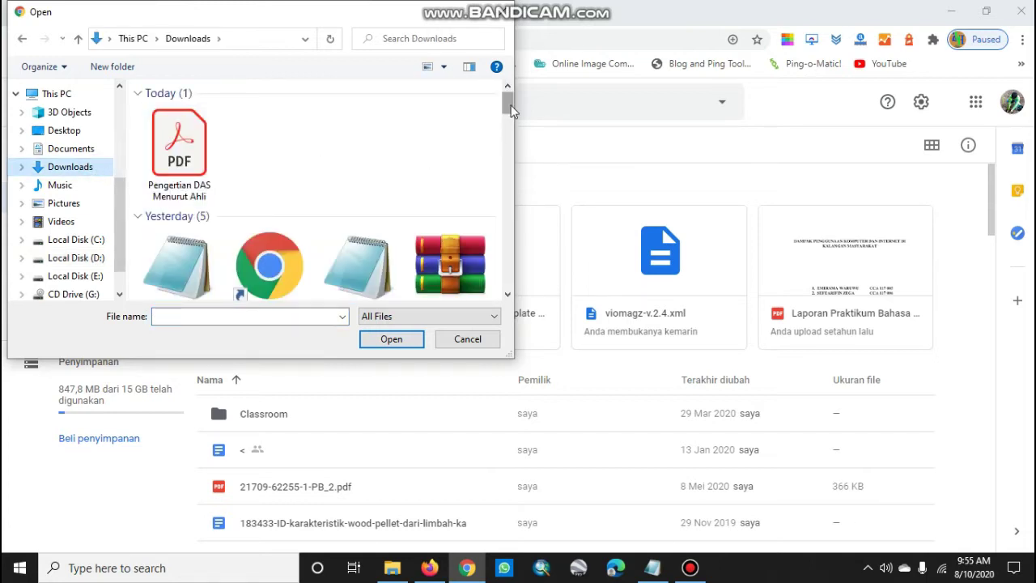
{"action": "left_click", "coordinate": [182, 152]}
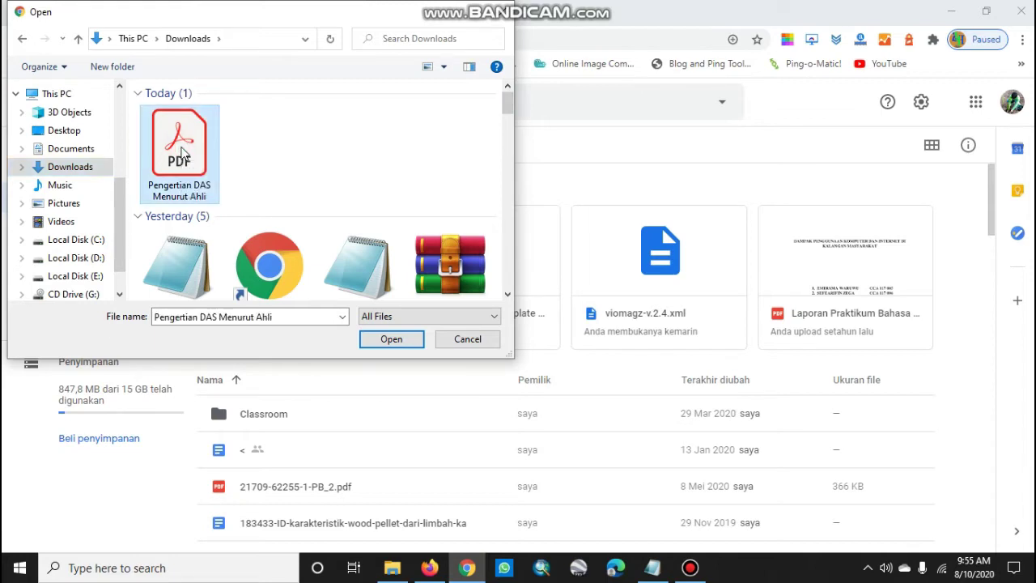
{"action": "left_click", "coordinate": [411, 341]}
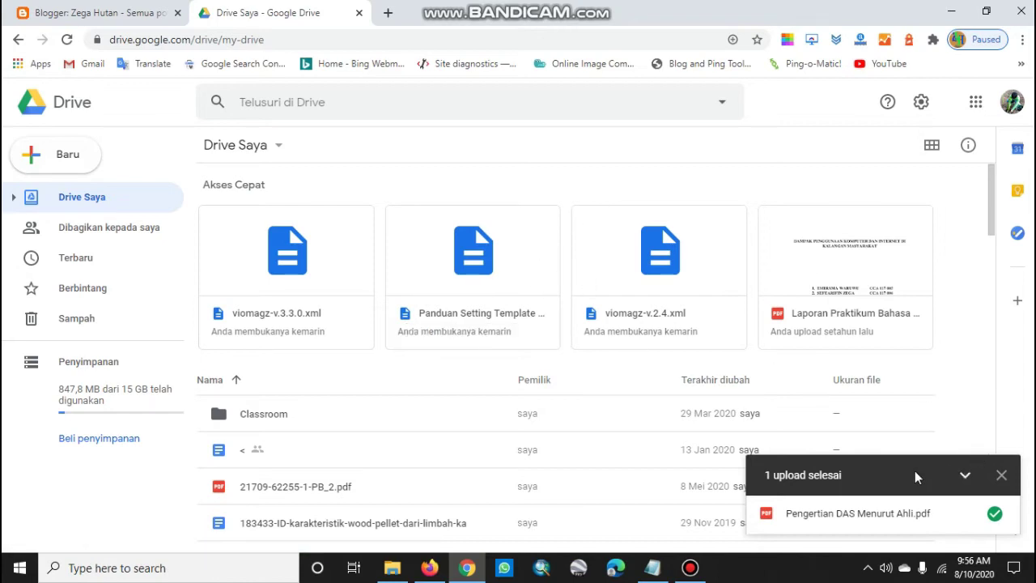
Locate the uploaded "Pengertian DAS Menurut Ahli.pdf" in Drive Saya and open its preview to look through the pages
{"action": "mouse_move", "coordinate": [884, 502]}
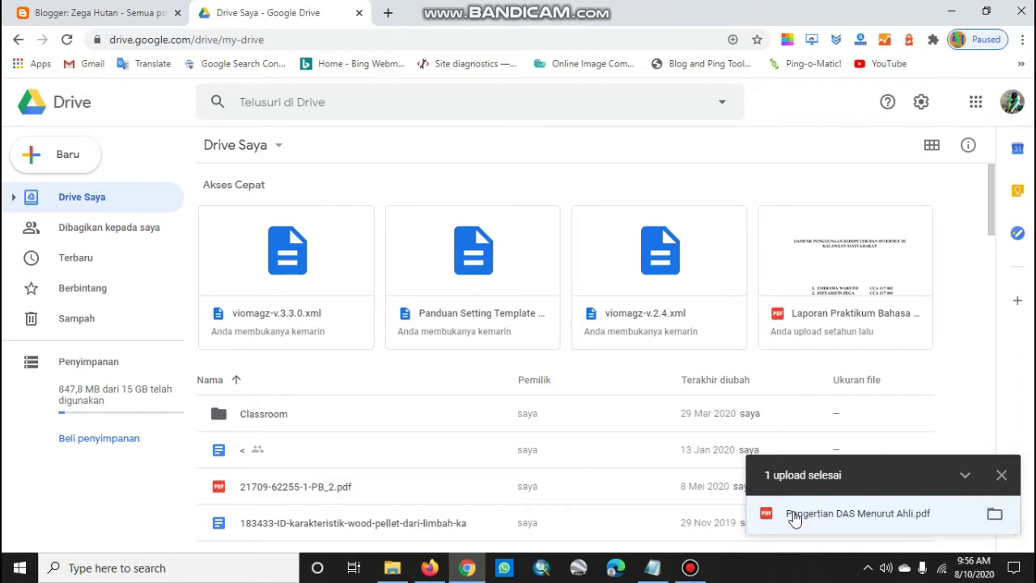
{"action": "left_click", "coordinate": [995, 515]}
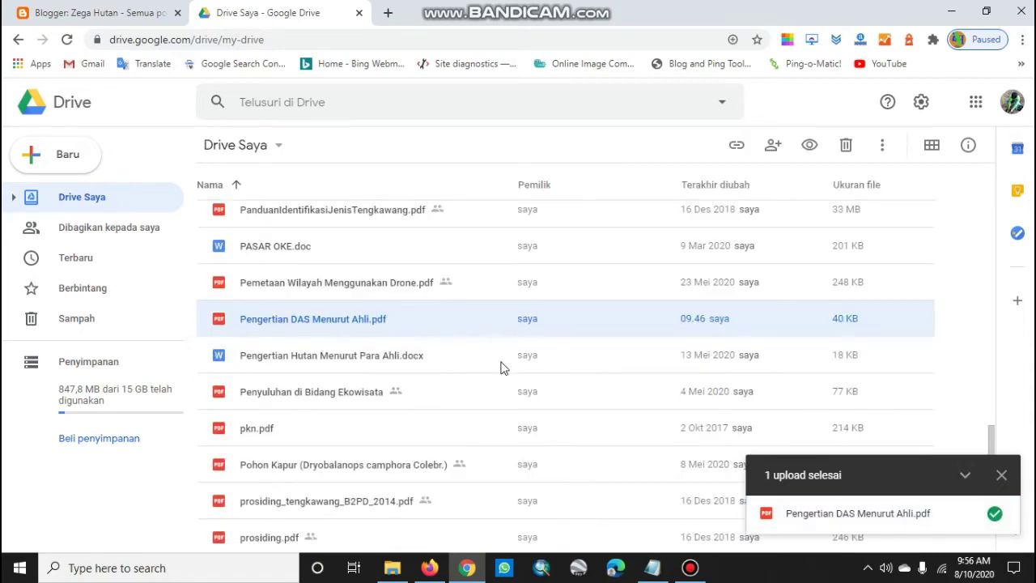
{"action": "double_click", "coordinate": [405, 324]}
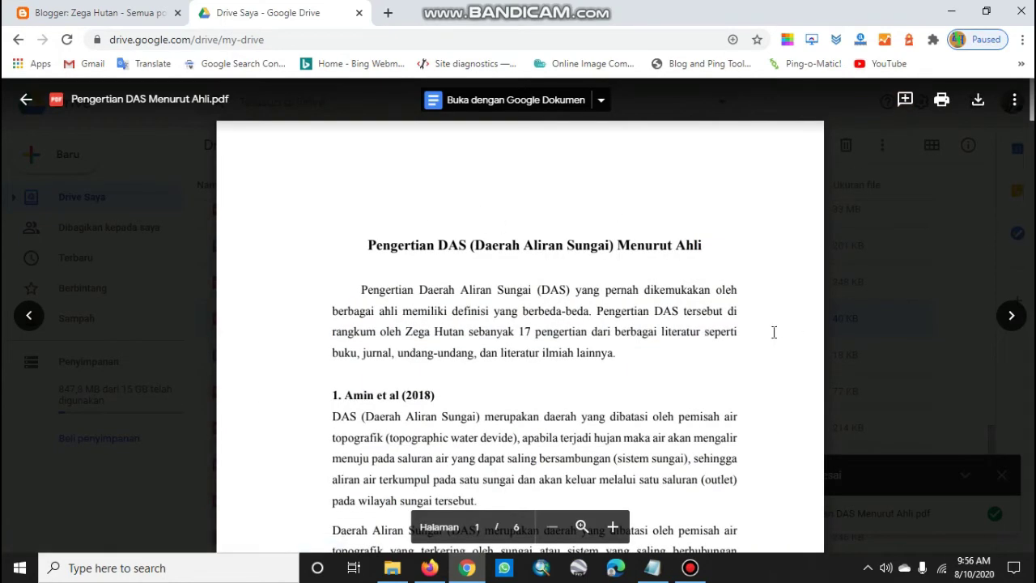
{"action": "scroll", "coordinate": [619, 276], "scroll_direction": "down", "scroll_amount": 10}
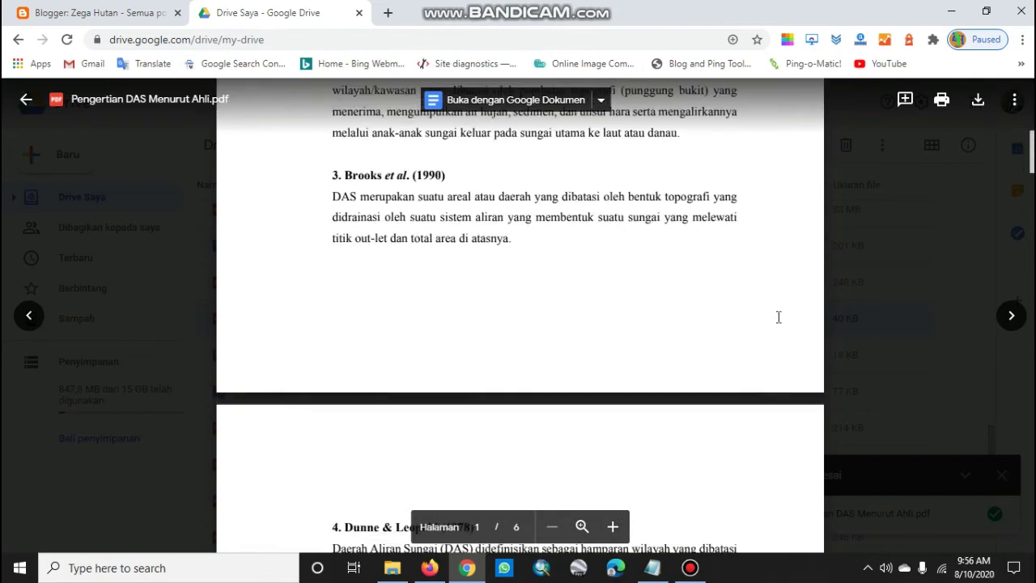
{"action": "scroll", "coordinate": [781, 325], "scroll_direction": "up", "scroll_amount": 10}
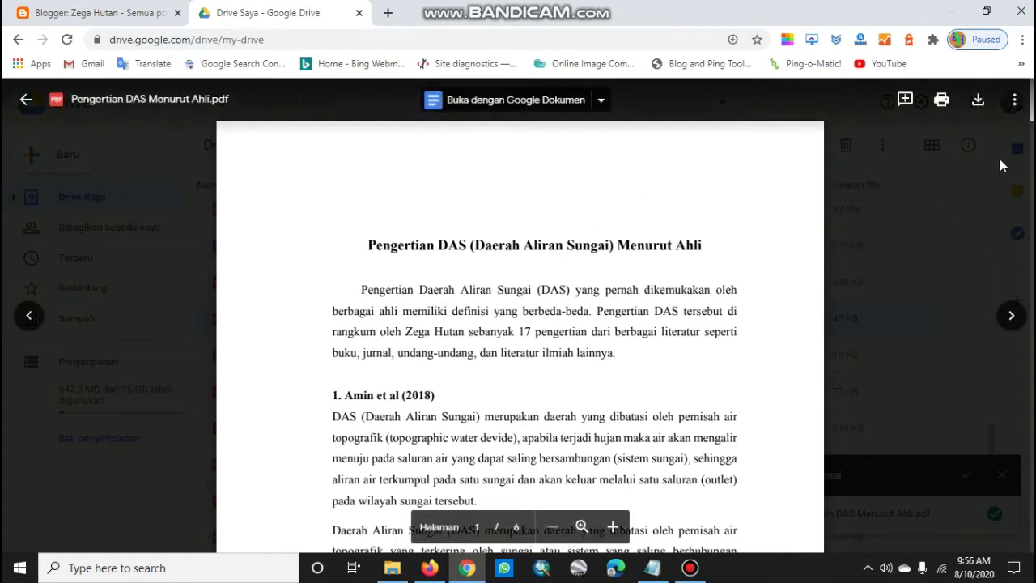
In the PDF's sharing settings, disable the download, print and copy options for viewers and commenters
{"action": "left_click", "coordinate": [1015, 104]}
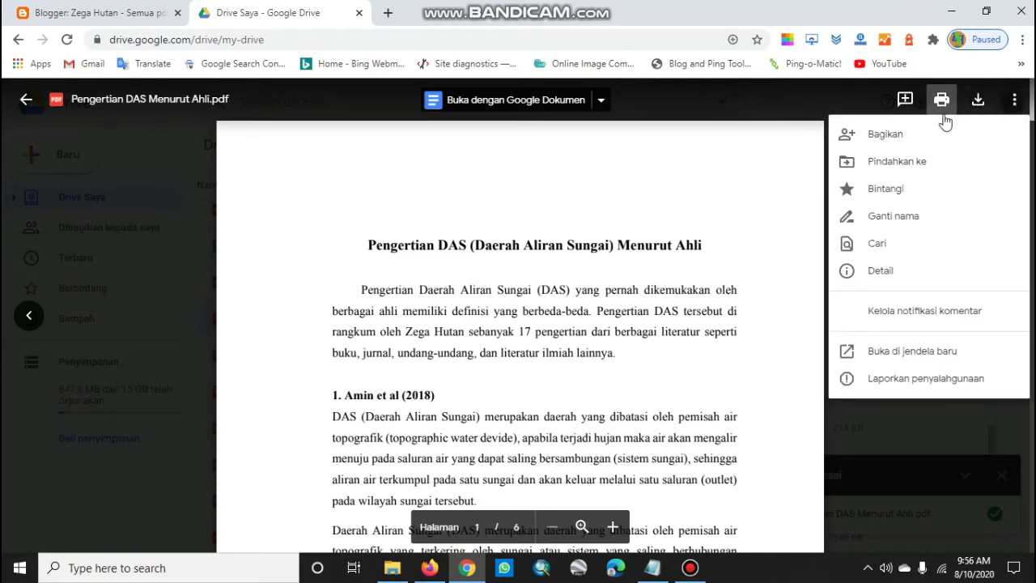
{"action": "left_click", "coordinate": [885, 134]}
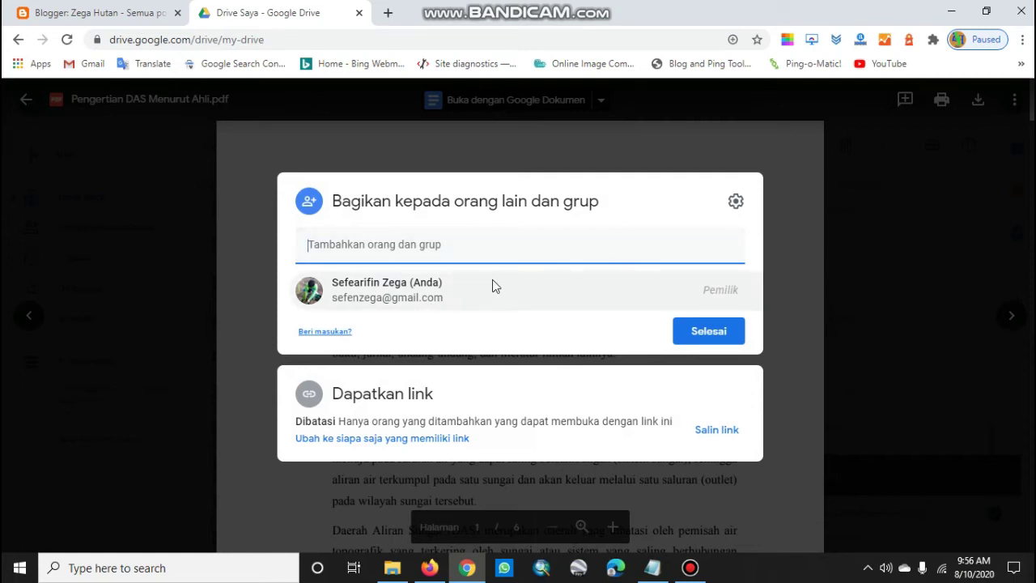
{"action": "left_click", "coordinate": [736, 203]}
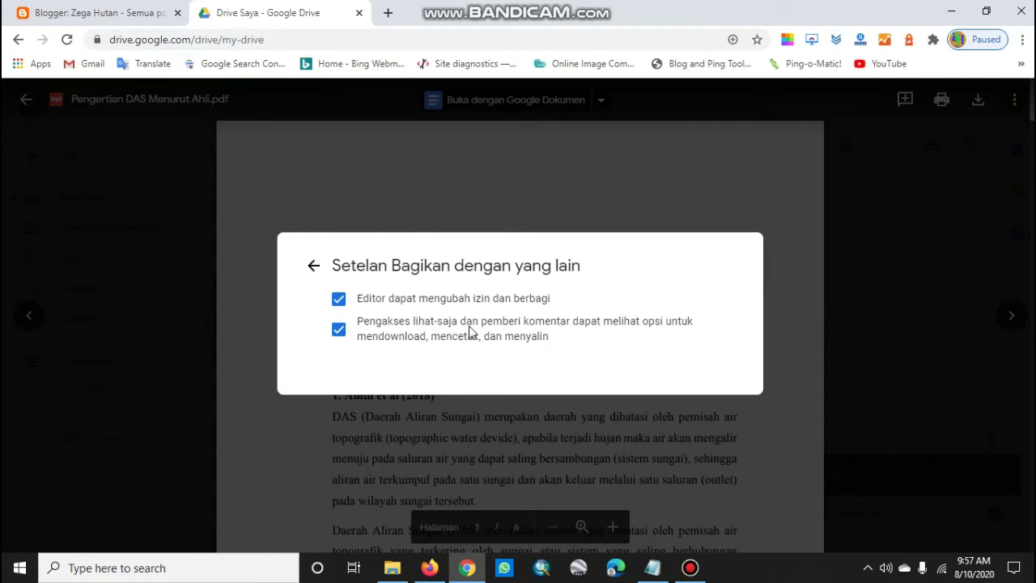
{"action": "left_click", "coordinate": [341, 331]}
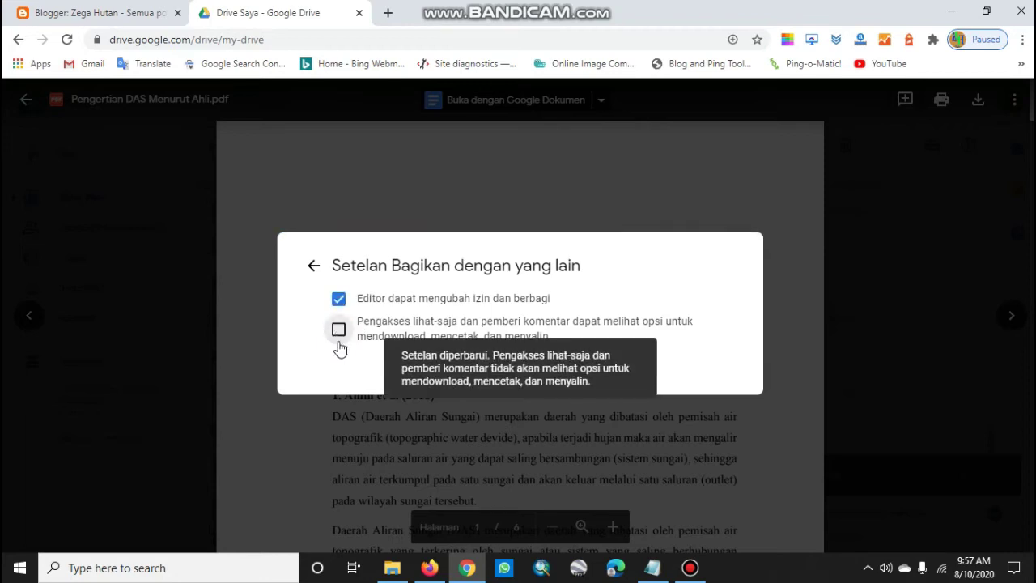
{"action": "left_click", "coordinate": [315, 267]}
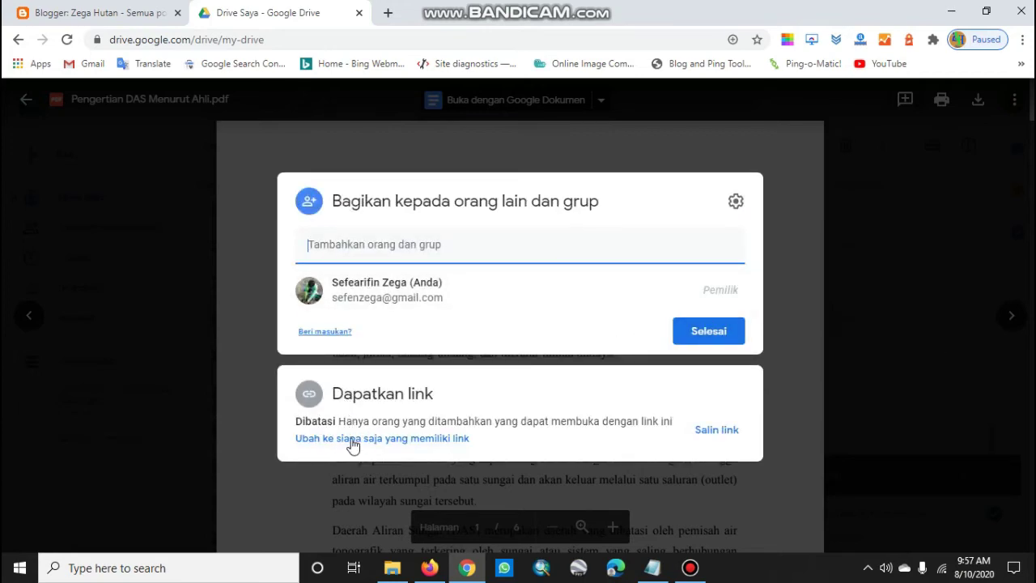
Set the PDF's link access to "Siapa saja yang memiliki link" and copy the sharing link
{"action": "left_click", "coordinate": [465, 441]}
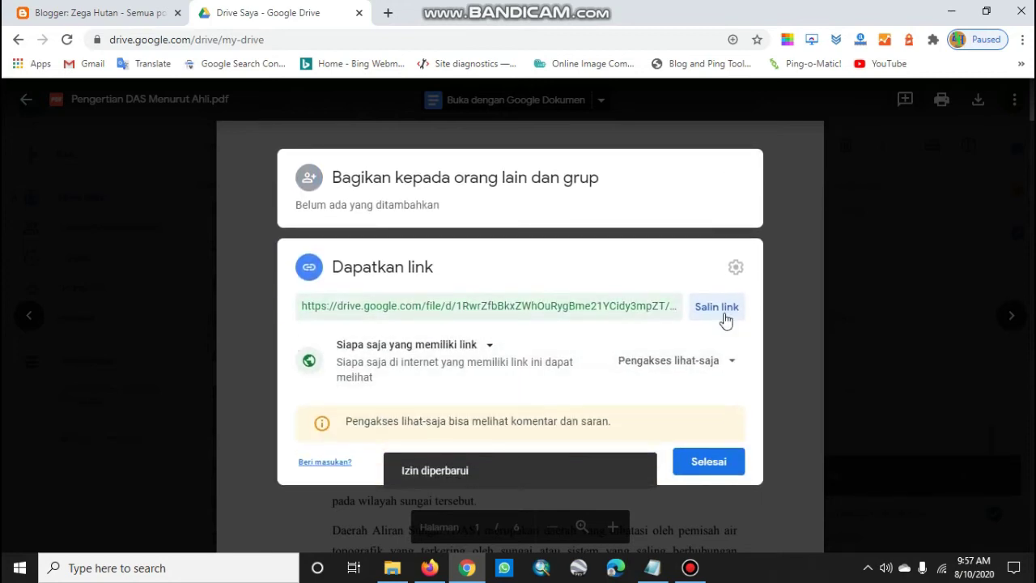
{"action": "left_click", "coordinate": [490, 347]}
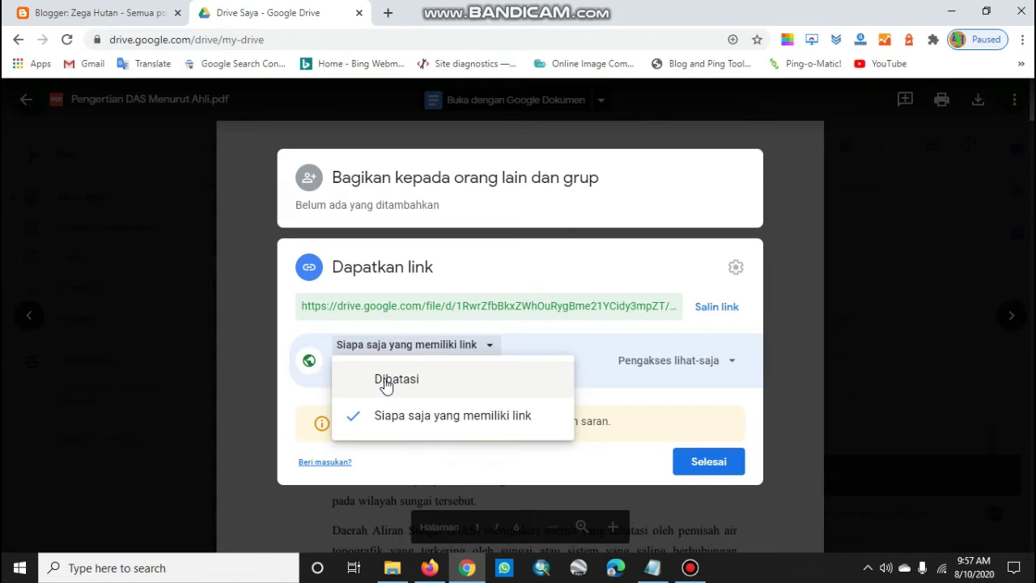
{"action": "left_click", "coordinate": [452, 421]}
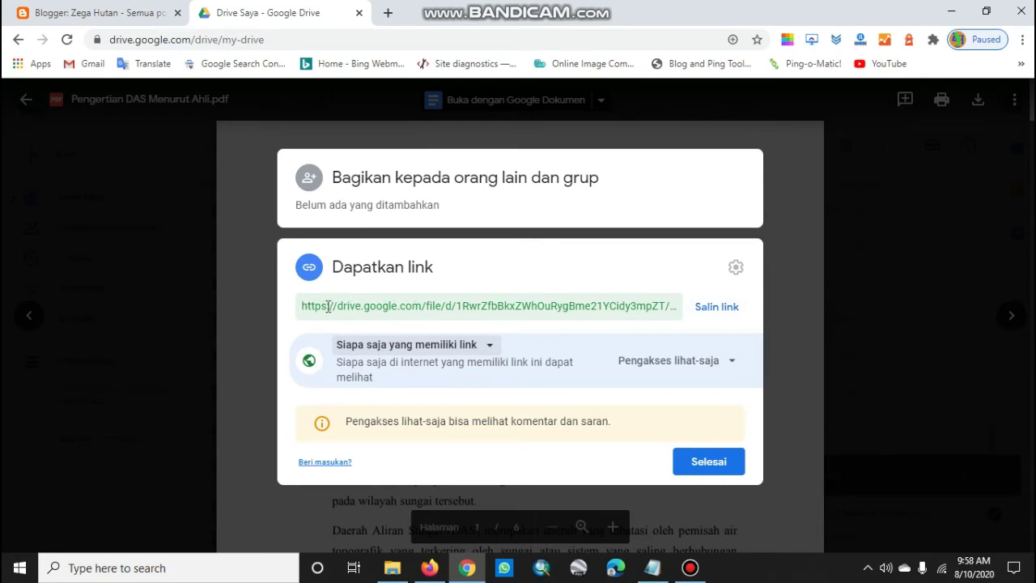
{"action": "left_click", "coordinate": [720, 312]}
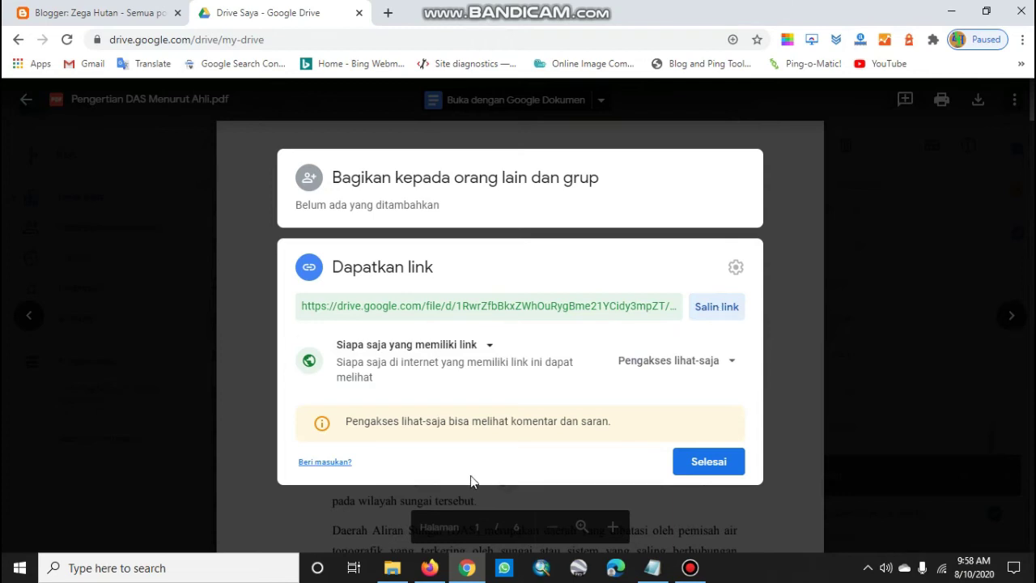
{"action": "left_click", "coordinate": [714, 469]}
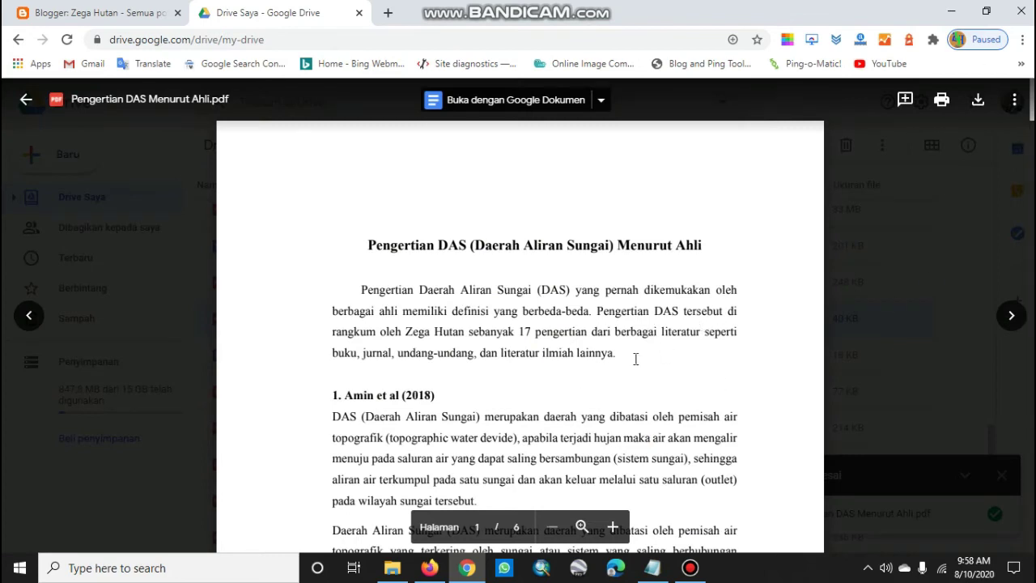
Switch to the "Kode Pdf" file in Notepad and paste the sharing link a few lines below the iframe code
{"action": "left_click", "coordinate": [663, 571]}
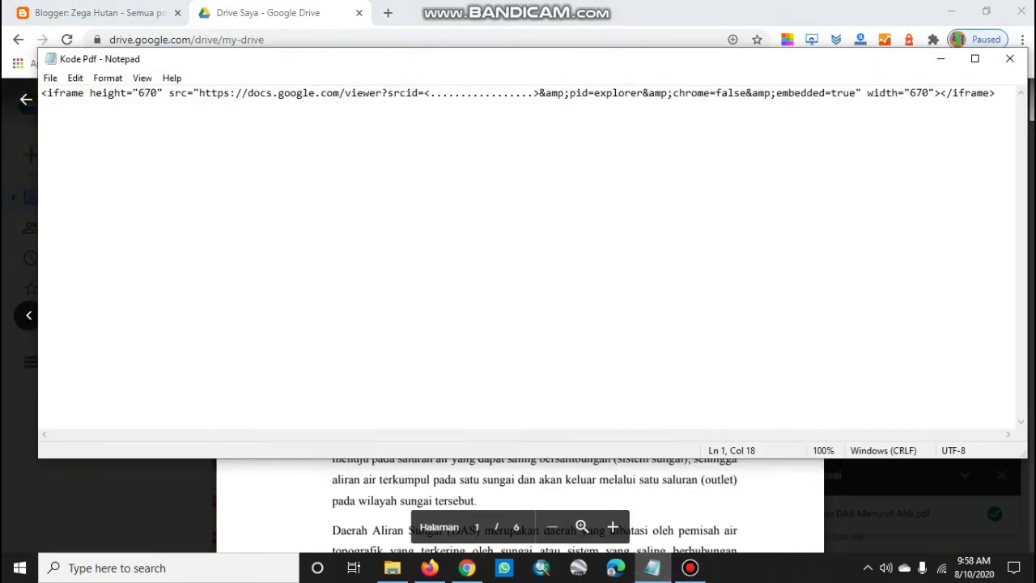
{"action": "left_click", "coordinate": [1001, 99]}
{"action": "key", "text": "Return"}
{"action": "key", "text": "Return"}
{"action": "key", "text": "Return"}
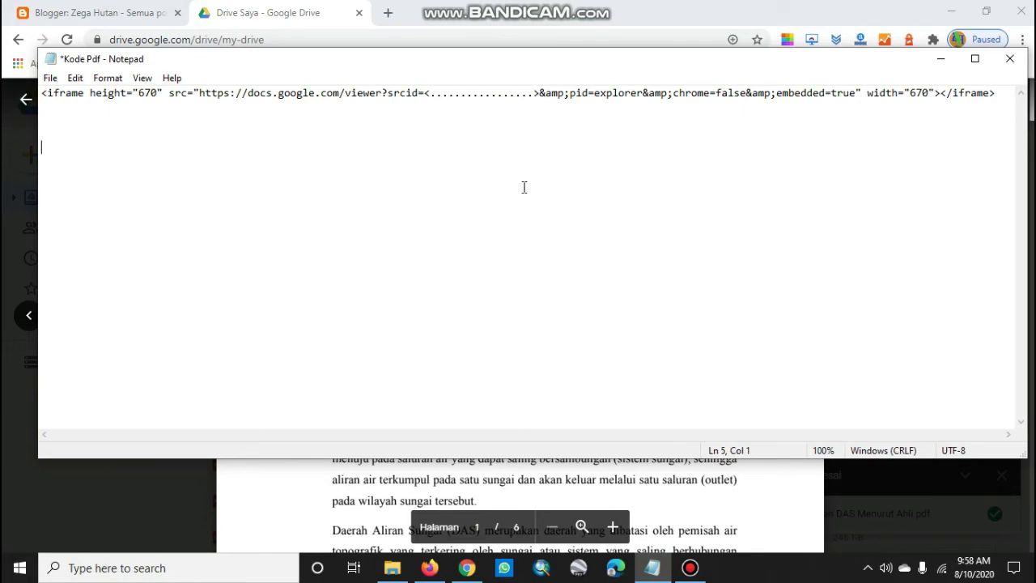
{"action": "right_click", "coordinate": [46, 146]}
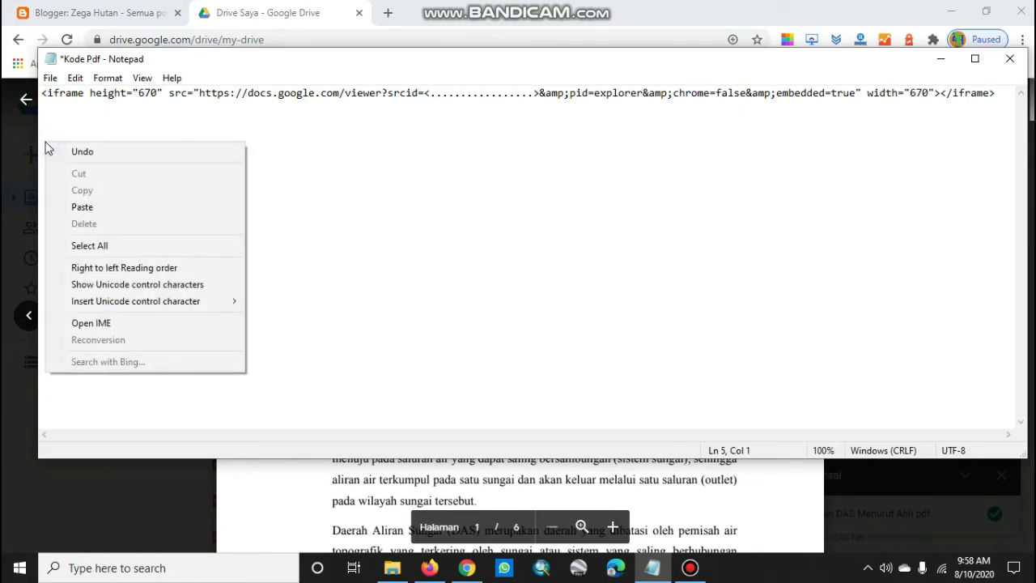
{"action": "left_click", "coordinate": [84, 206]}
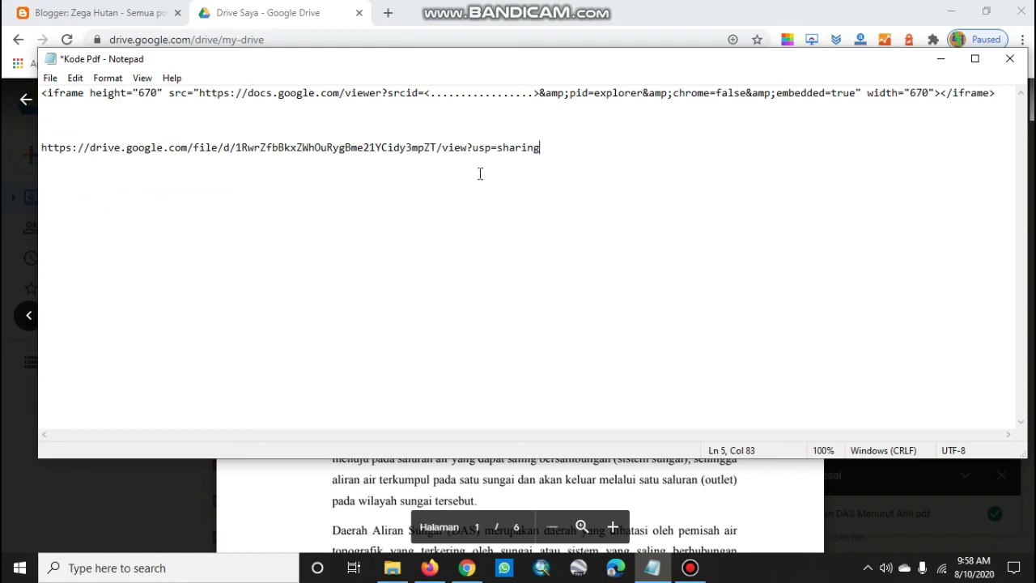
{"action": "left_click_drag", "start_coordinate": [564, 156], "coordinate": [5, 149]}
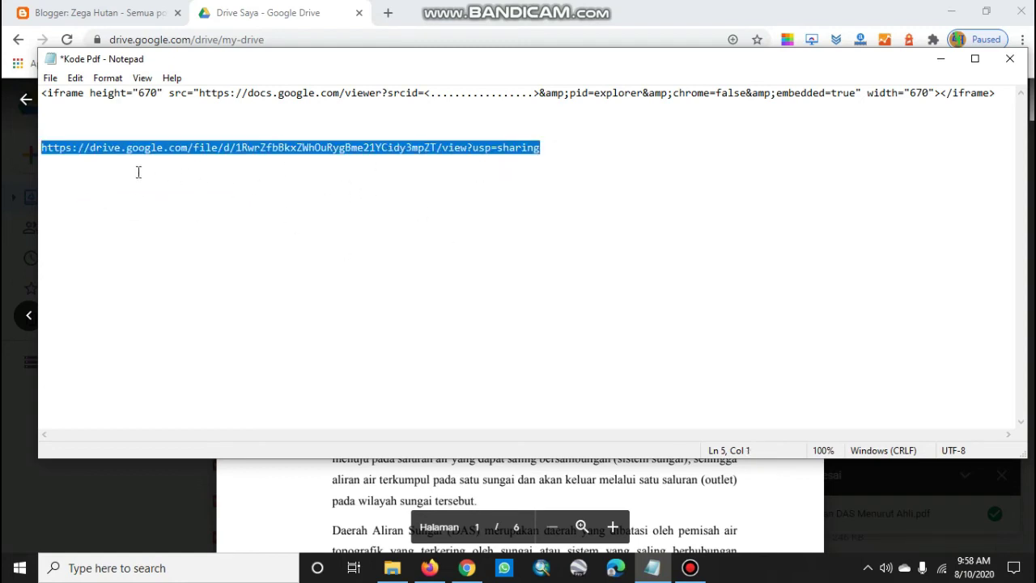
{"action": "left_click", "coordinate": [563, 149]}
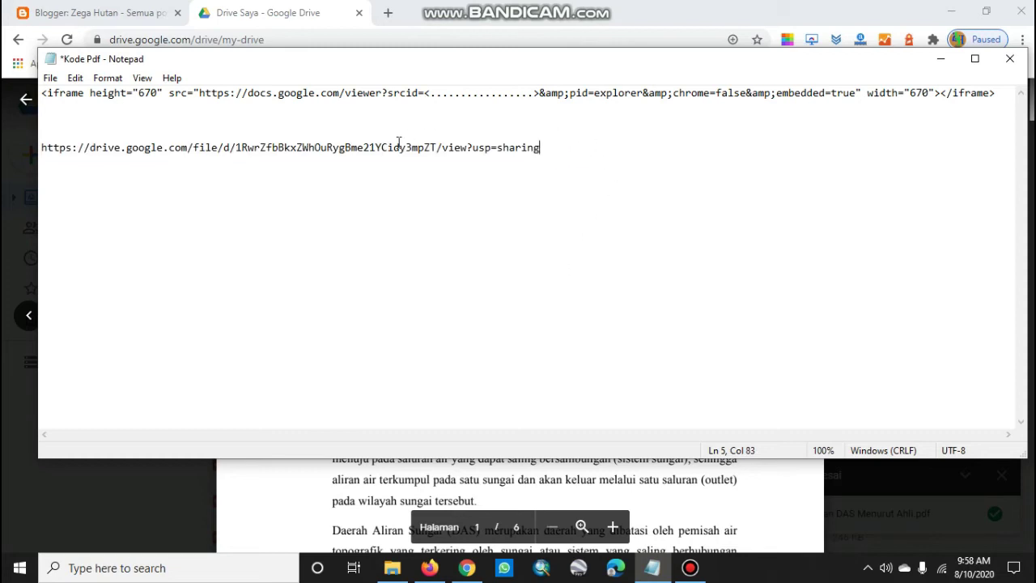
{"action": "left_click_drag", "start_coordinate": [42, 94], "coordinate": [313, 106]}
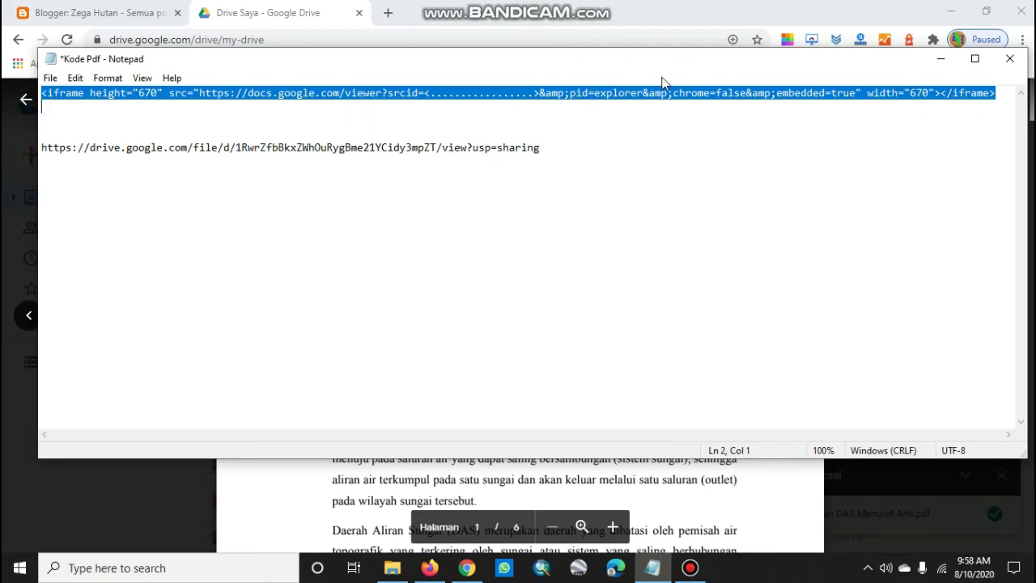
{"action": "left_click", "coordinate": [615, 124]}
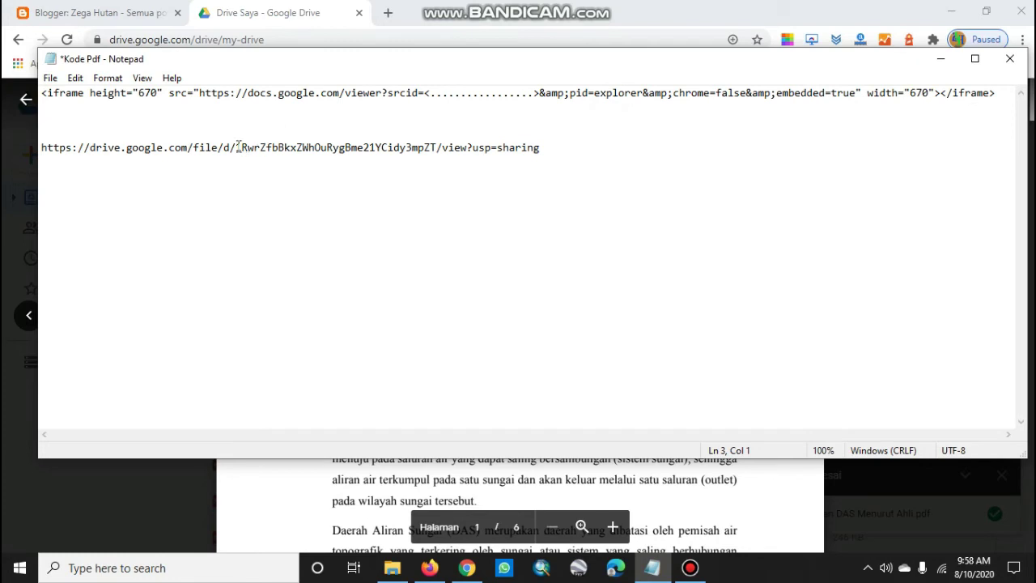
Copy the file ID between "/d/" and "/view" in the sharing link and paste it over the dotted placeholder after "srcid=" in the iframe code
{"action": "left_click_drag", "start_coordinate": [238, 147], "coordinate": [436, 148]}
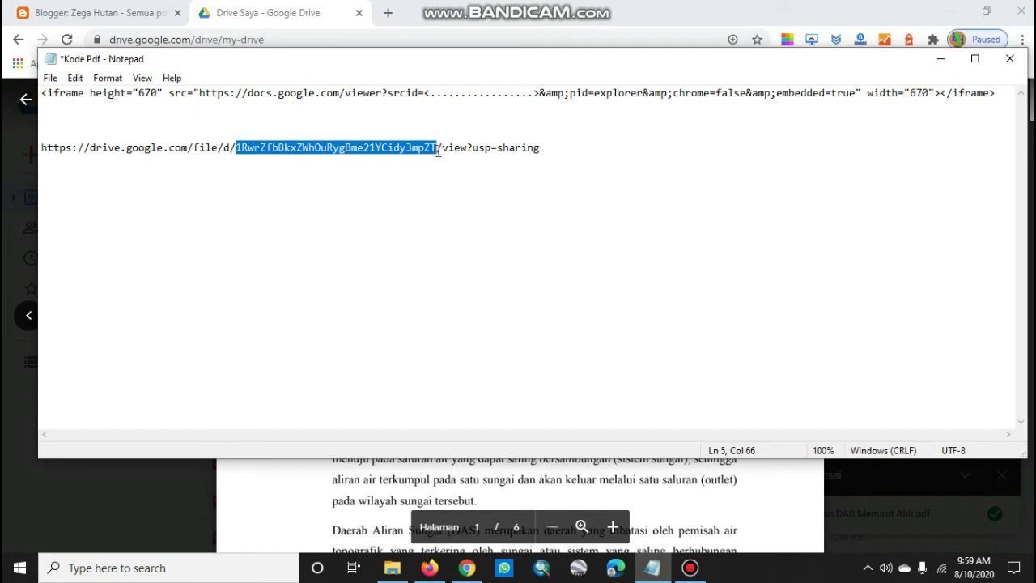
{"action": "right_click", "coordinate": [408, 143]}
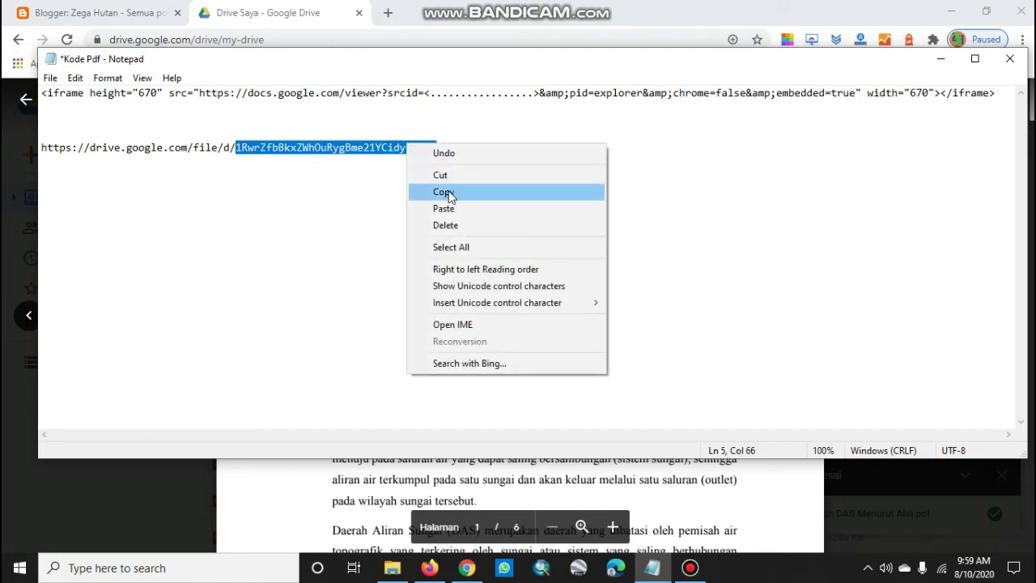
{"action": "left_click", "coordinate": [443, 193]}
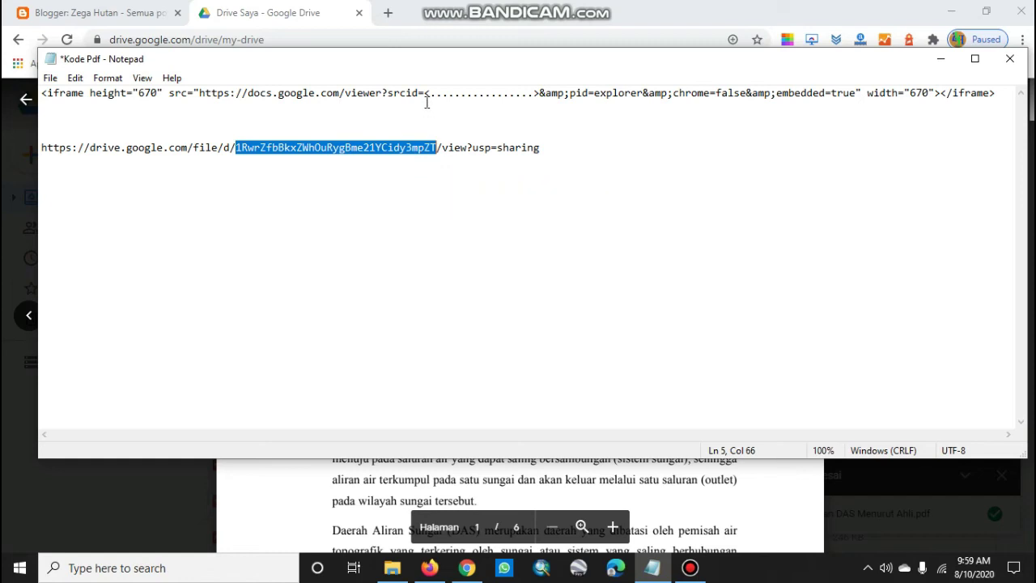
{"action": "left_click_drag", "start_coordinate": [424, 93], "coordinate": [540, 92]}
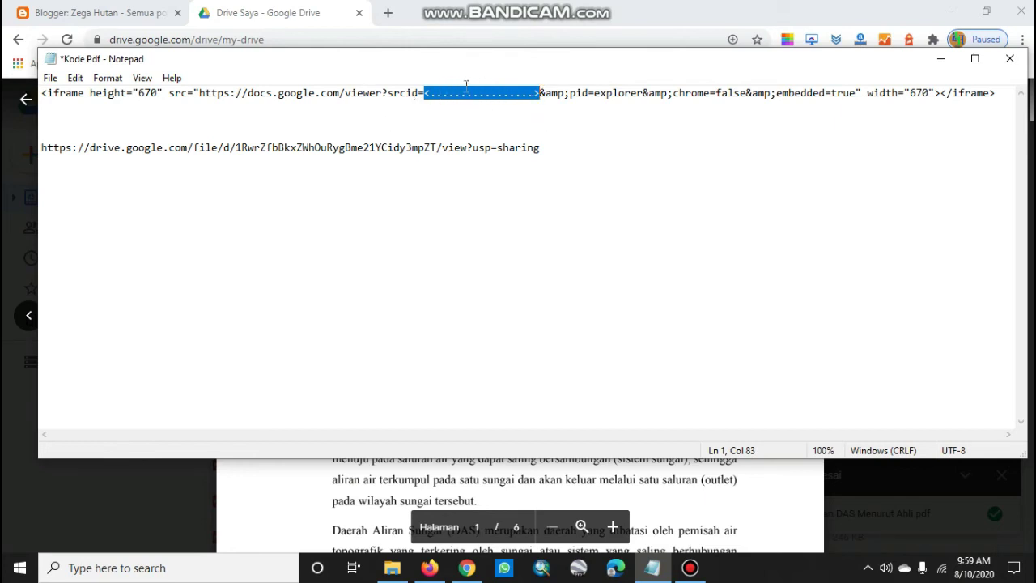
{"action": "right_click", "coordinate": [492, 92]}
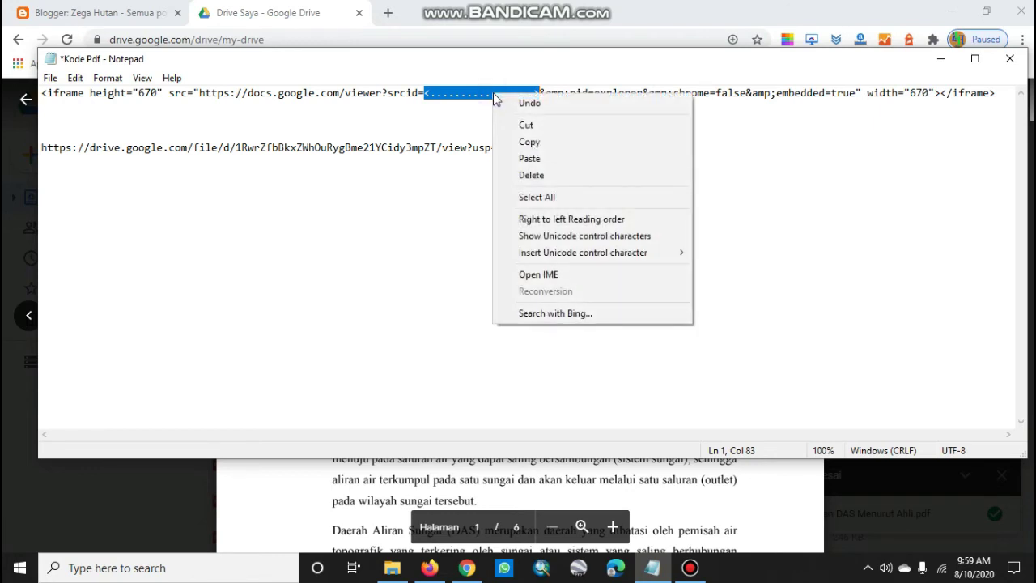
{"action": "left_click", "coordinate": [527, 160]}
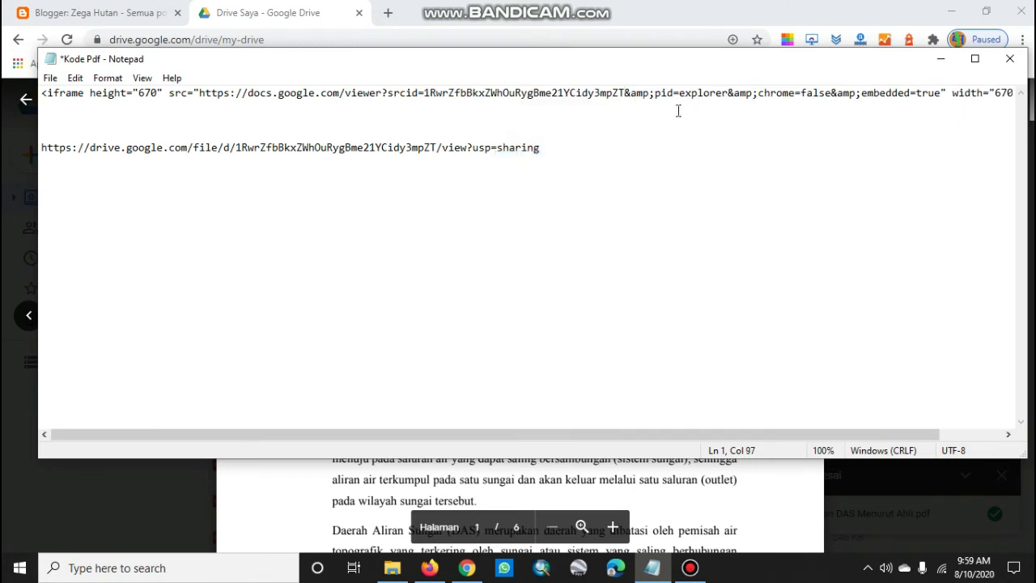
Copy the entire iframe code line, from the opening iframe tag to the closing one
{"action": "left_click", "coordinate": [44, 92]}
{"action": "left_click_drag", "start_coordinate": [42, 93], "coordinate": [1024, 92]}
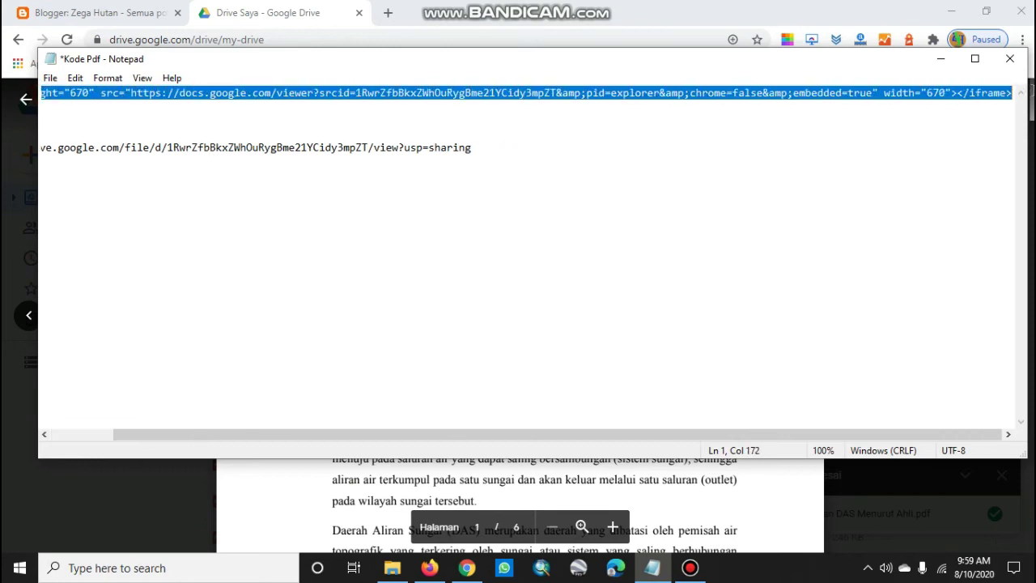
{"action": "right_click", "coordinate": [981, 93]}
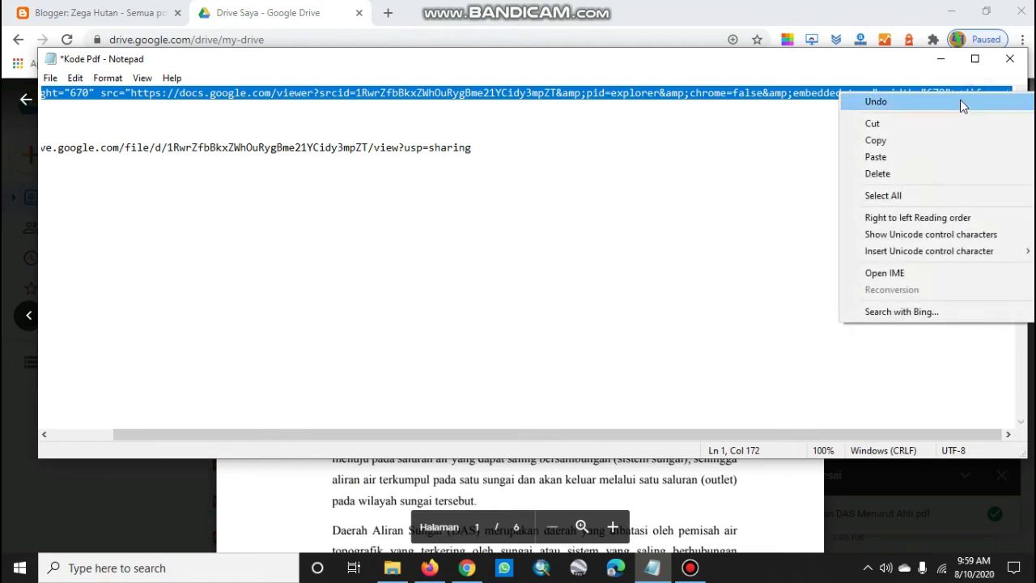
{"action": "left_click", "coordinate": [909, 140]}
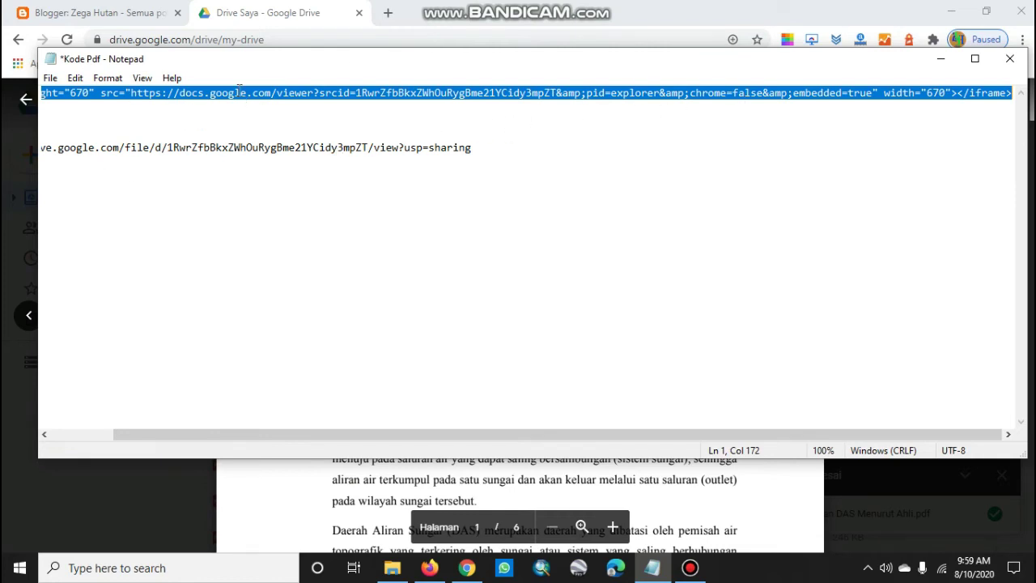
Switch to Blogger and create a new post titled "Pengertian Daerah Aliran Sungai (DAS) Menurut Ahli"
{"action": "left_click", "coordinate": [941, 60]}
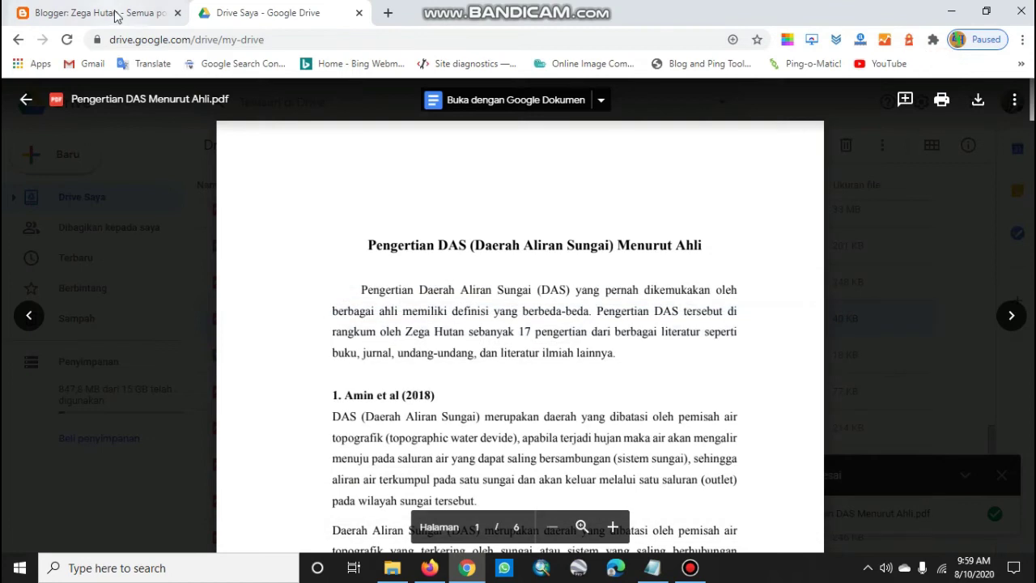
{"action": "left_click", "coordinate": [117, 17]}
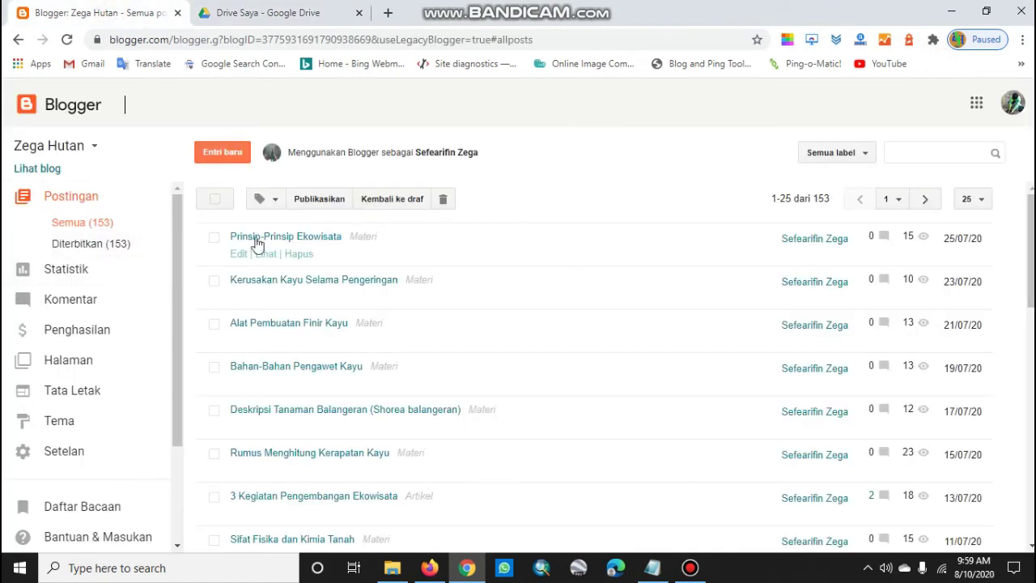
{"action": "left_click", "coordinate": [232, 159]}
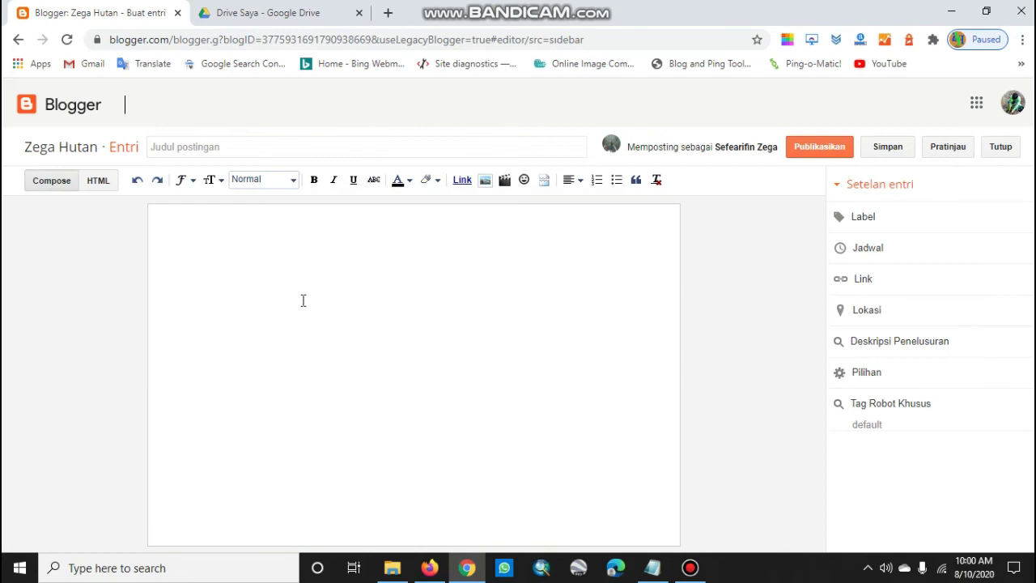
{"action": "left_click", "coordinate": [335, 146]}
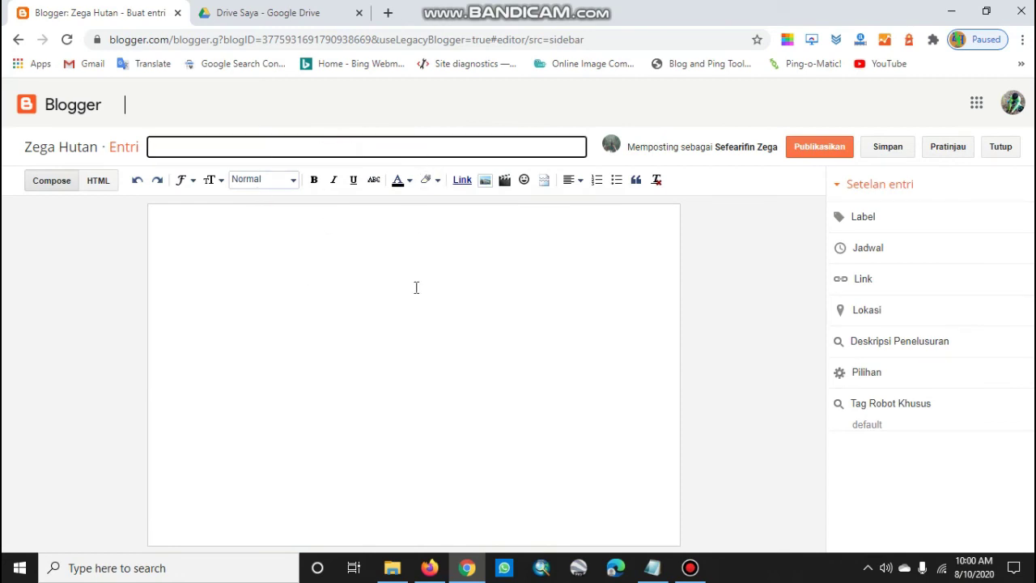
{"action": "type", "text": "Pengertian Daerah Aliran Sung"}
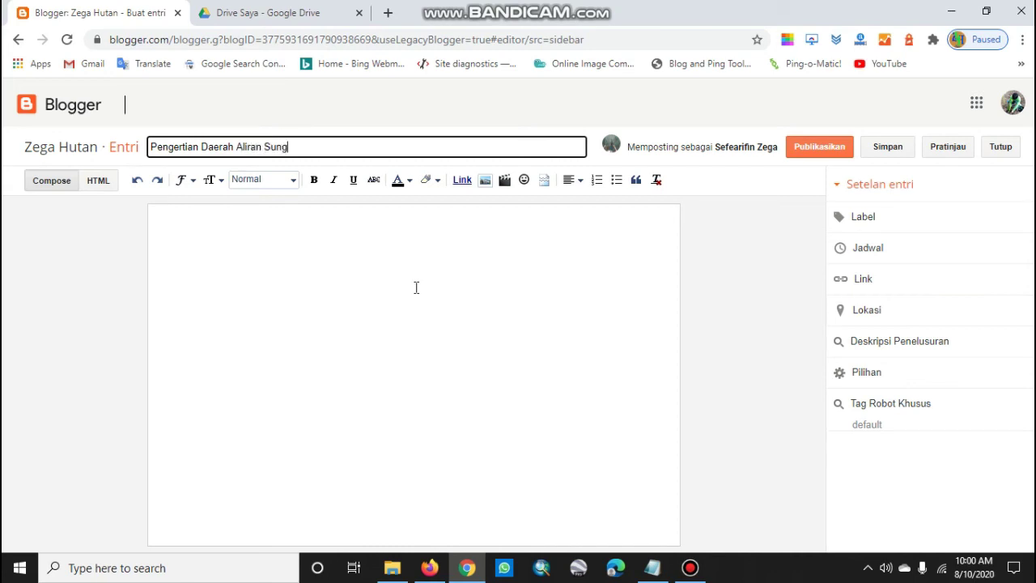
{"action": "type", "text": "ai Menurut Ahli"}
{"action": "left_click", "coordinate": [300, 152]}
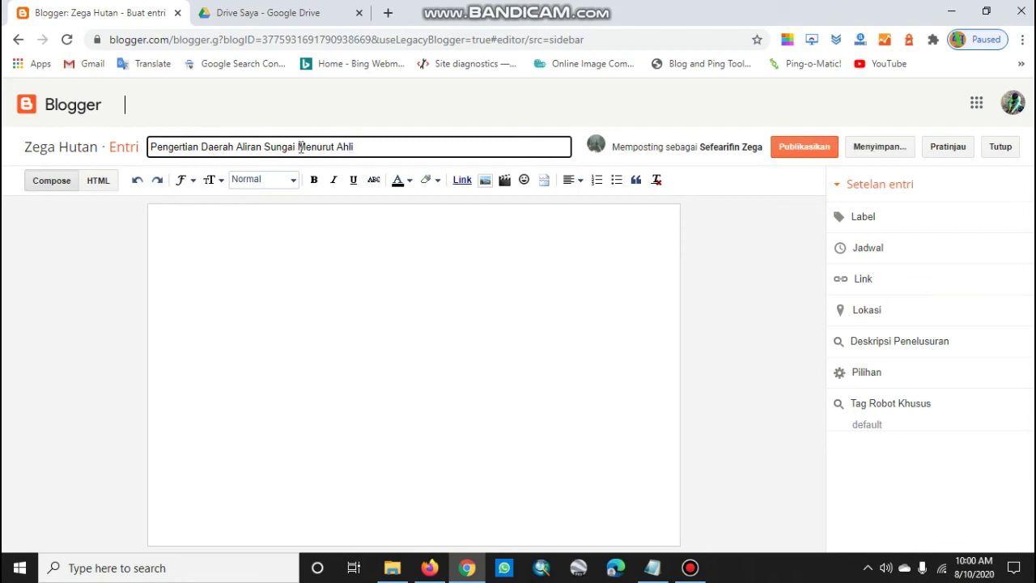
{"action": "type", "text": "(DAS)"}
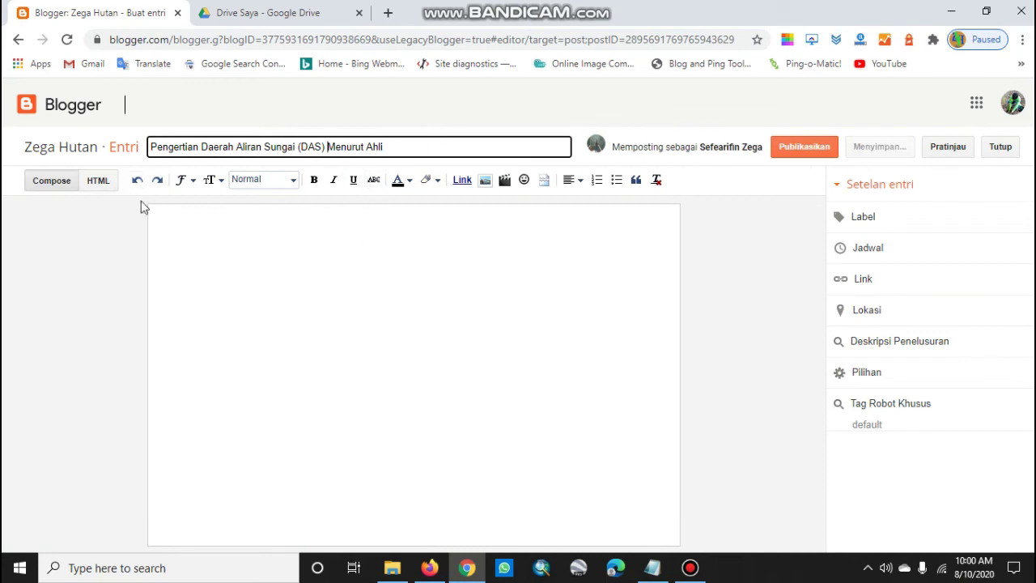
Show the post body in HTML view and paste the copied iframe code into it
{"action": "left_click", "coordinate": [100, 188]}
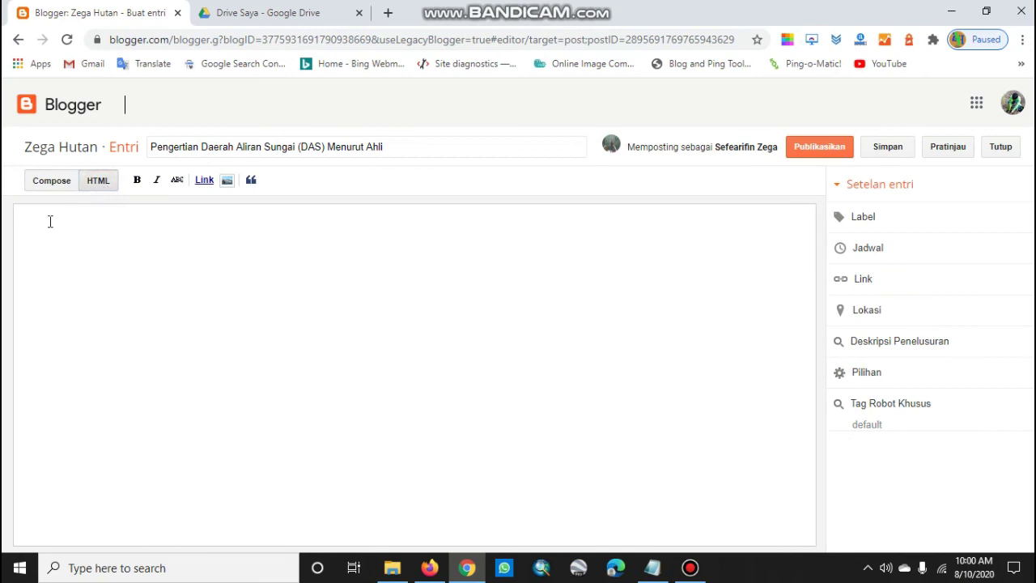
{"action": "left_click", "coordinate": [653, 568]}
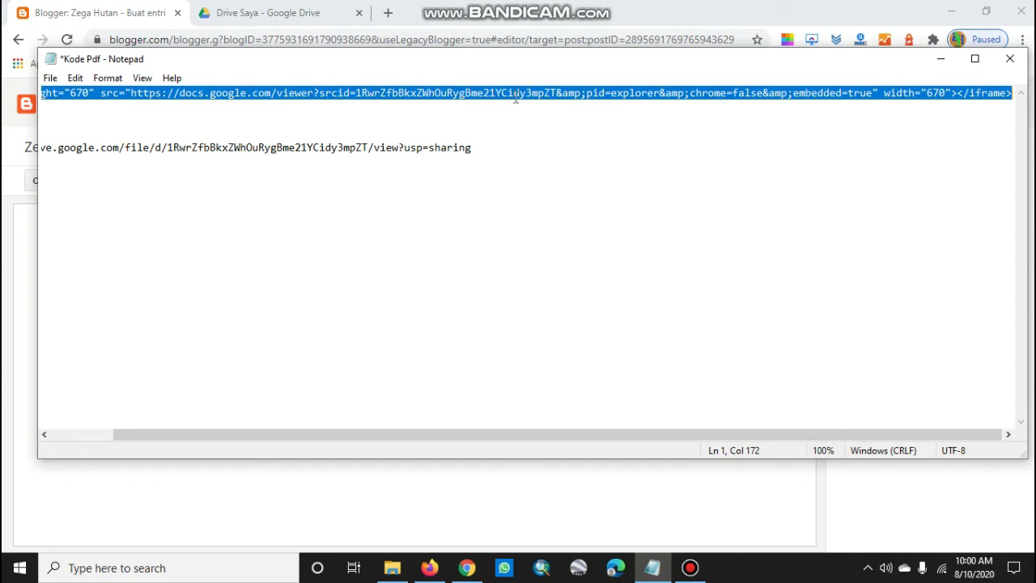
{"action": "left_click", "coordinate": [941, 59]}
{"action": "right_click", "coordinate": [56, 213]}
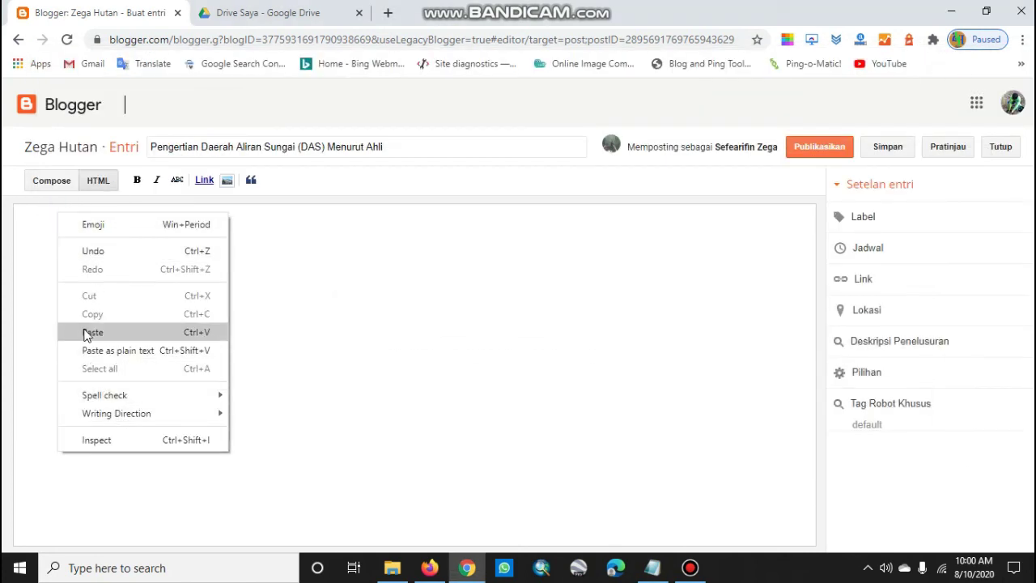
{"action": "left_click", "coordinate": [88, 333]}
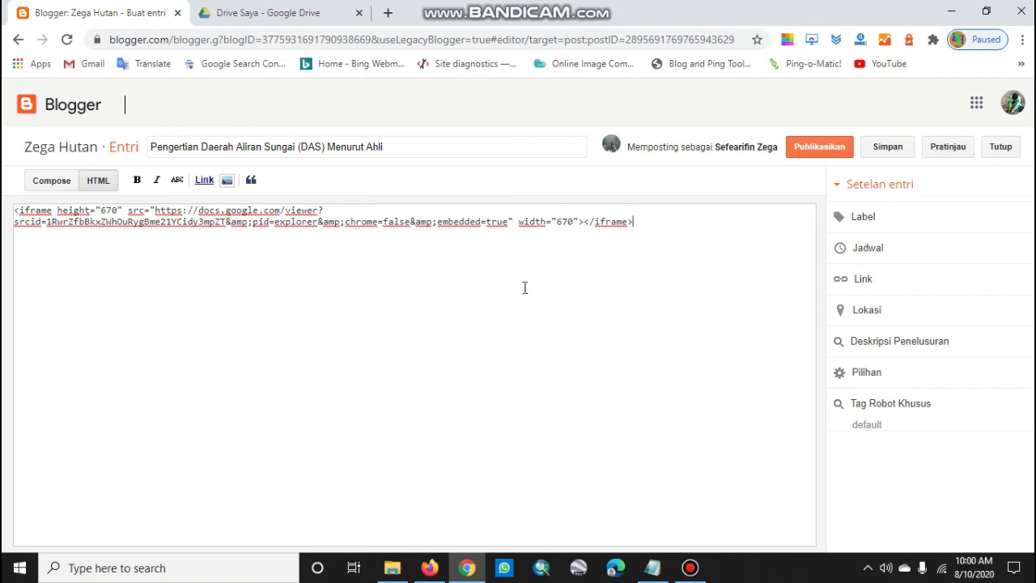
Return the post to Compose view and look through the embedded PDF
{"action": "left_click", "coordinate": [61, 181]}
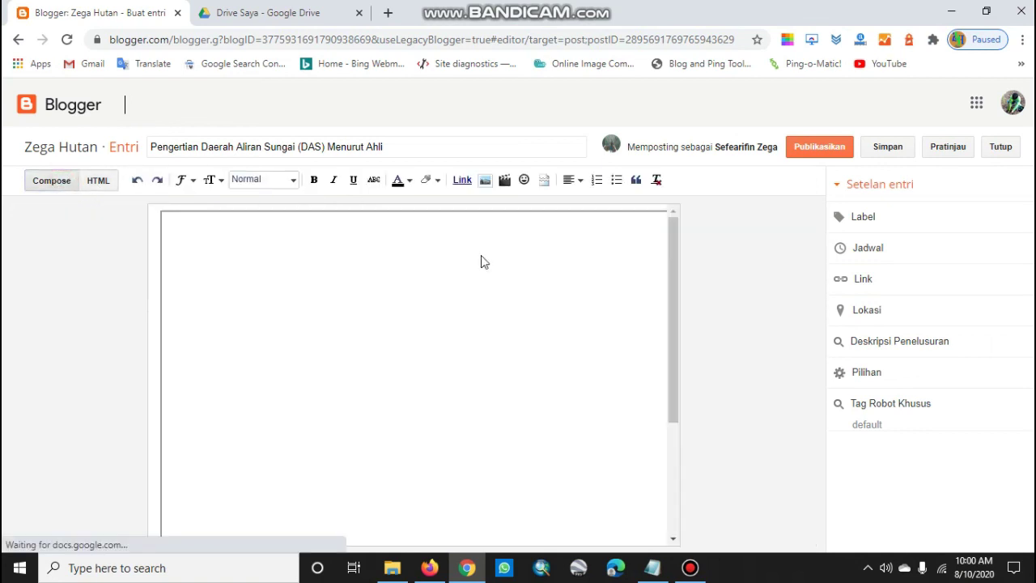
{"action": "scroll", "coordinate": [618, 384], "scroll_direction": "down", "scroll_amount": 10}
{"action": "scroll", "coordinate": [606, 375], "scroll_direction": "up", "scroll_amount": 10}
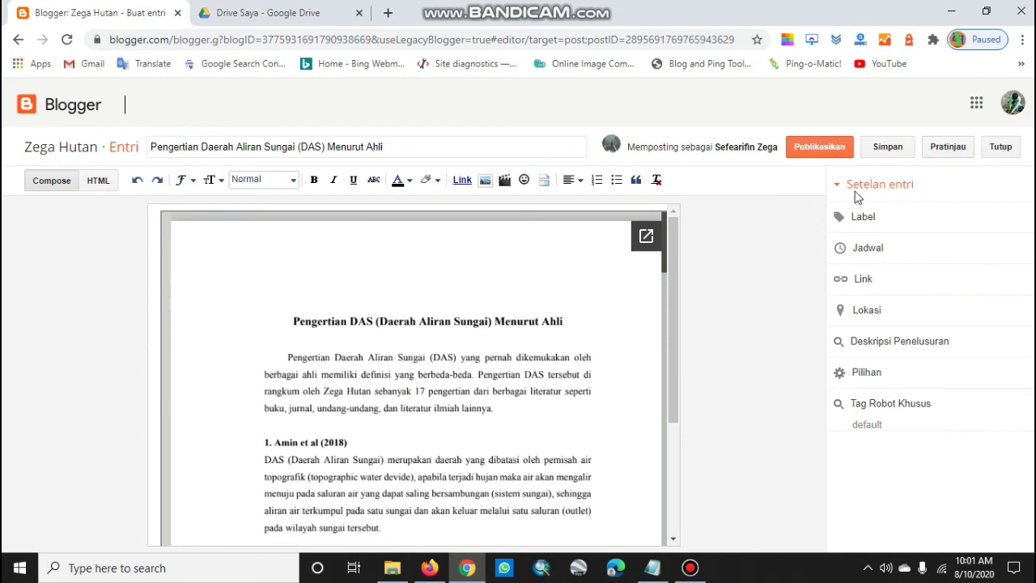
Open the post's preview and examine how the embedded PDF displays and scrolls on the blog page
{"action": "left_click", "coordinate": [946, 153]}
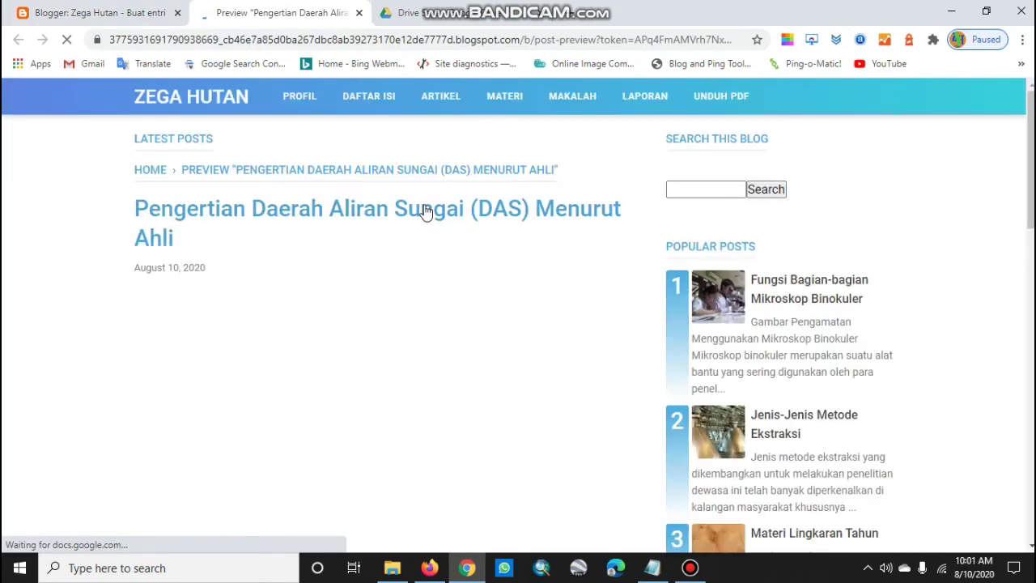
{"action": "scroll", "coordinate": [662, 242], "scroll_direction": "down", "scroll_amount": 1}
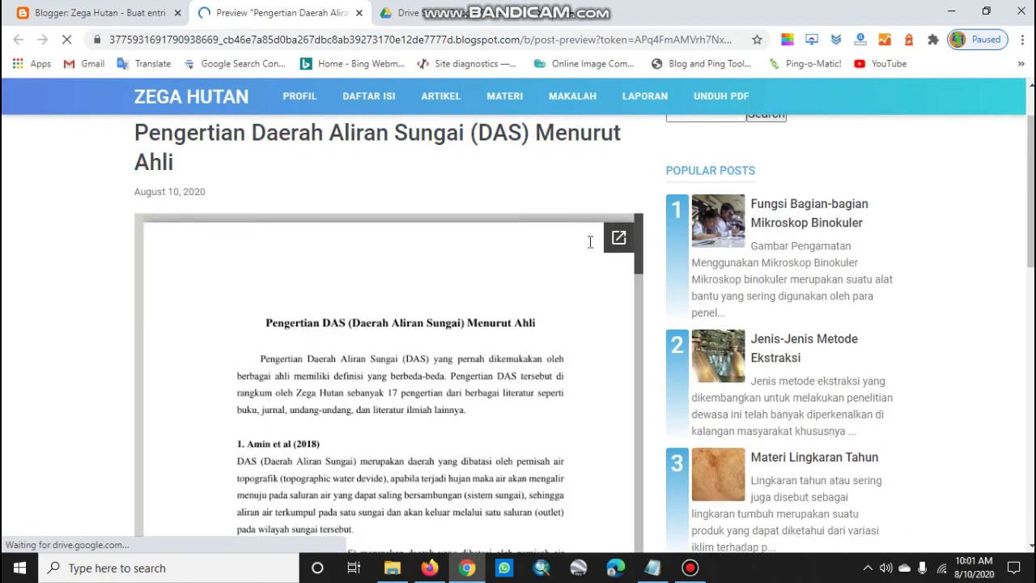
{"action": "scroll", "coordinate": [648, 247], "scroll_direction": "down", "scroll_amount": 1}
{"action": "scroll", "coordinate": [435, 310], "scroll_direction": "down", "scroll_amount": 10}
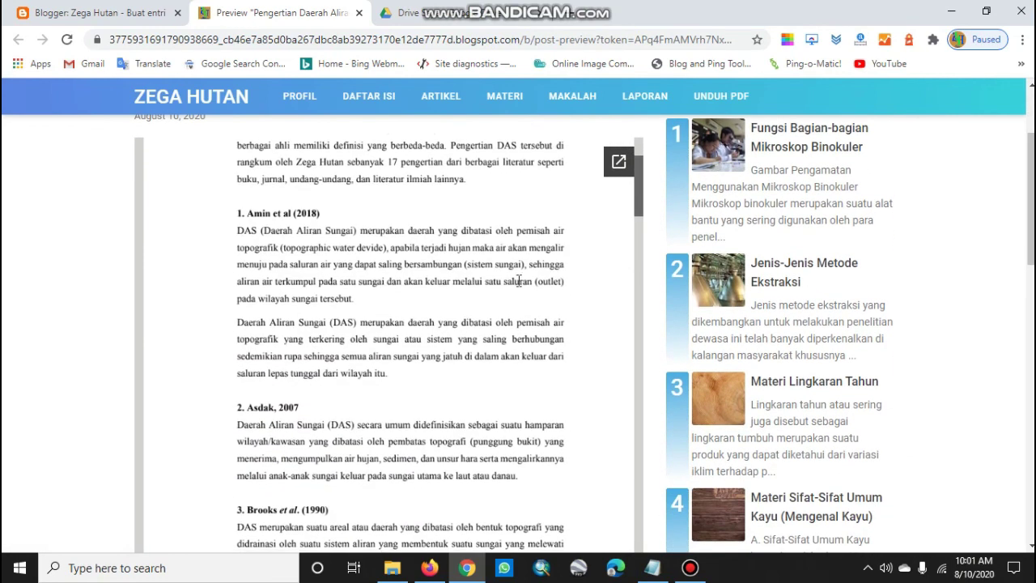
{"action": "scroll", "coordinate": [533, 281], "scroll_direction": "down", "scroll_amount": 2}
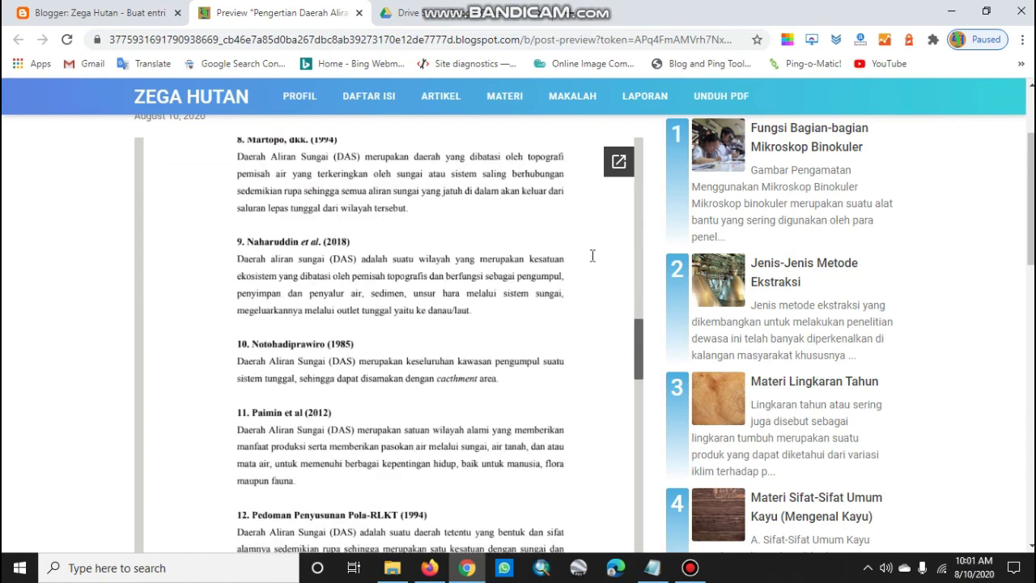
{"action": "scroll", "coordinate": [45, 355], "scroll_direction": "up", "scroll_amount": 2}
{"action": "scroll", "coordinate": [389, 405], "scroll_direction": "down", "scroll_amount": 3}
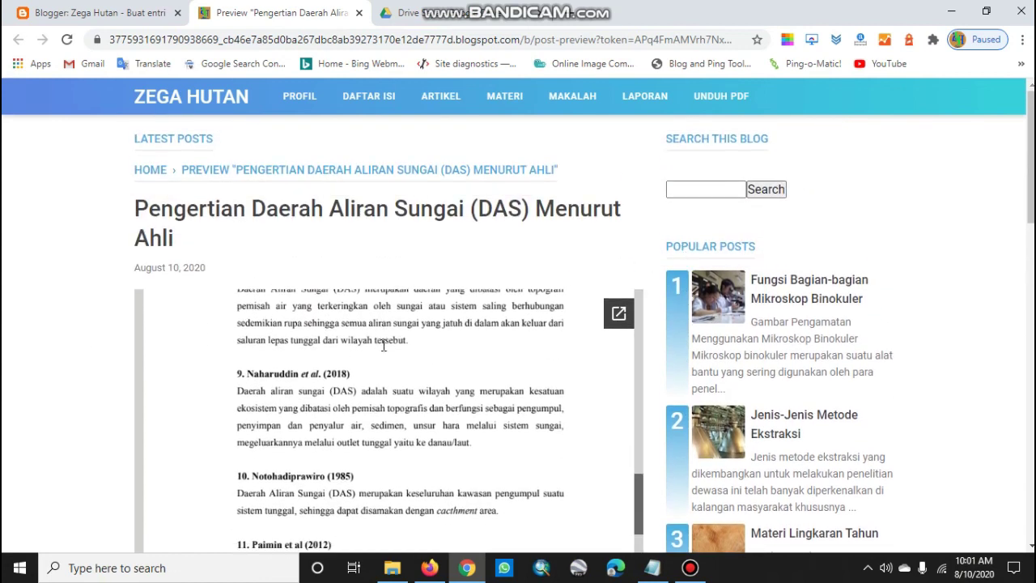
{"action": "scroll", "coordinate": [849, 234], "scroll_direction": "down", "scroll_amount": 2}
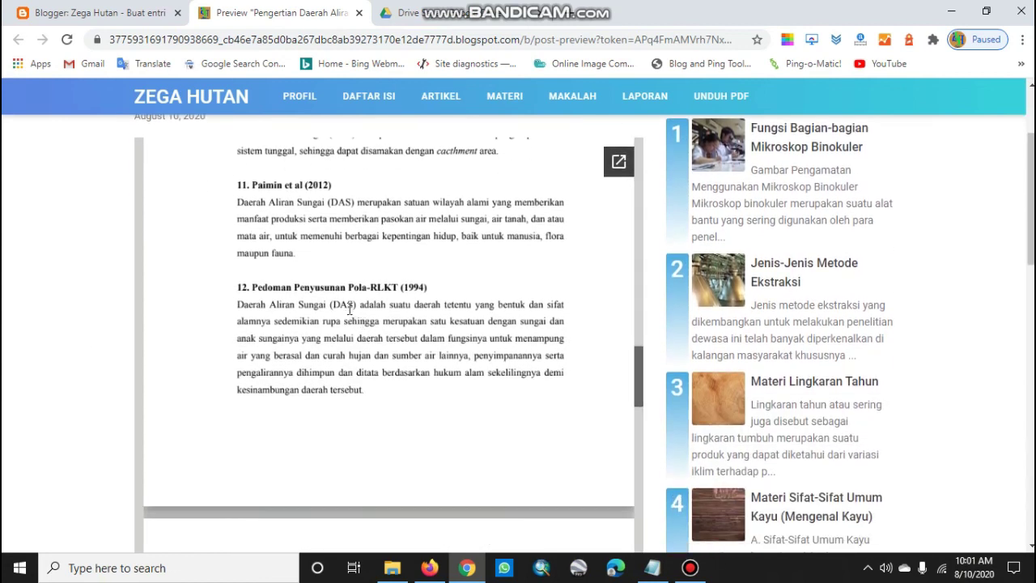